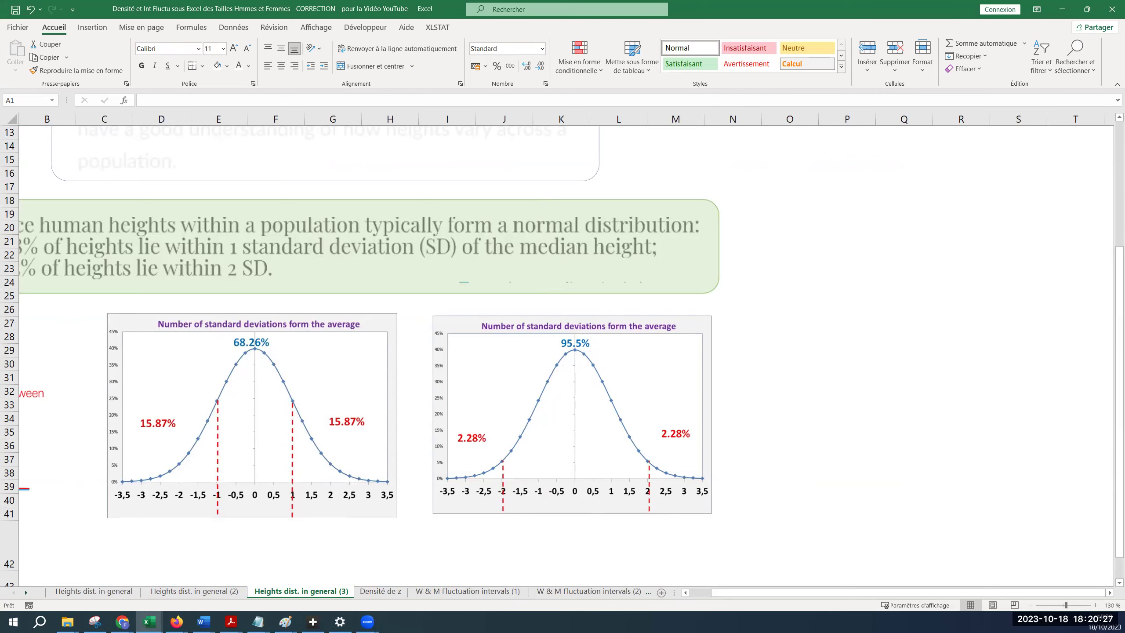
Open the worksheet "W & M Fluctuation intervals (4)"
left_click(621, 596)
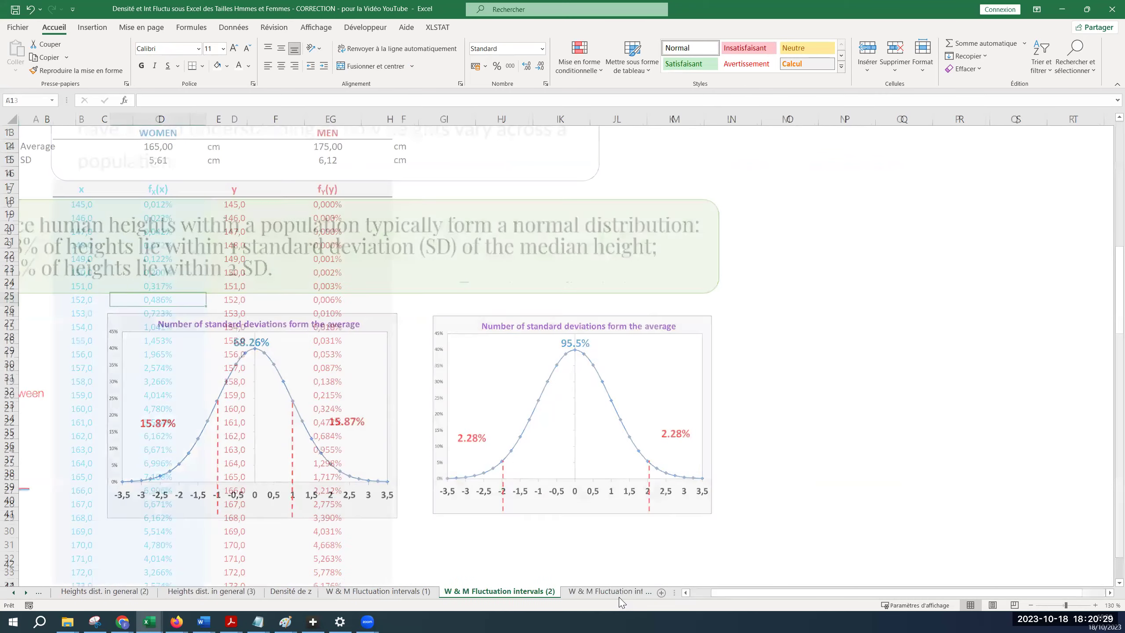
left_click(619, 597)
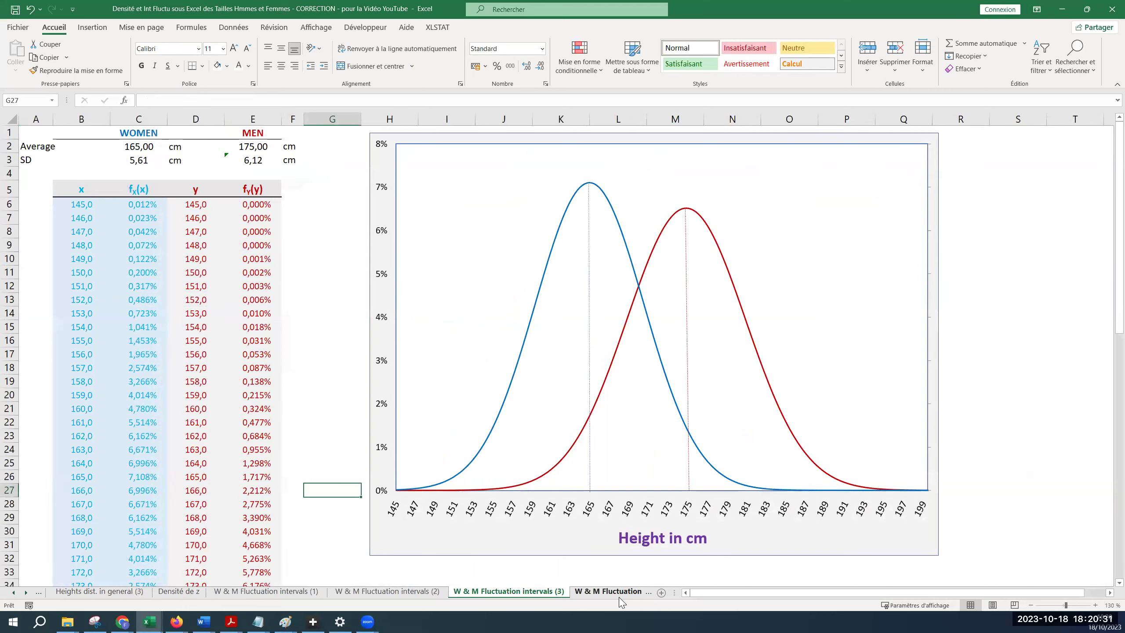
left_click(622, 596)
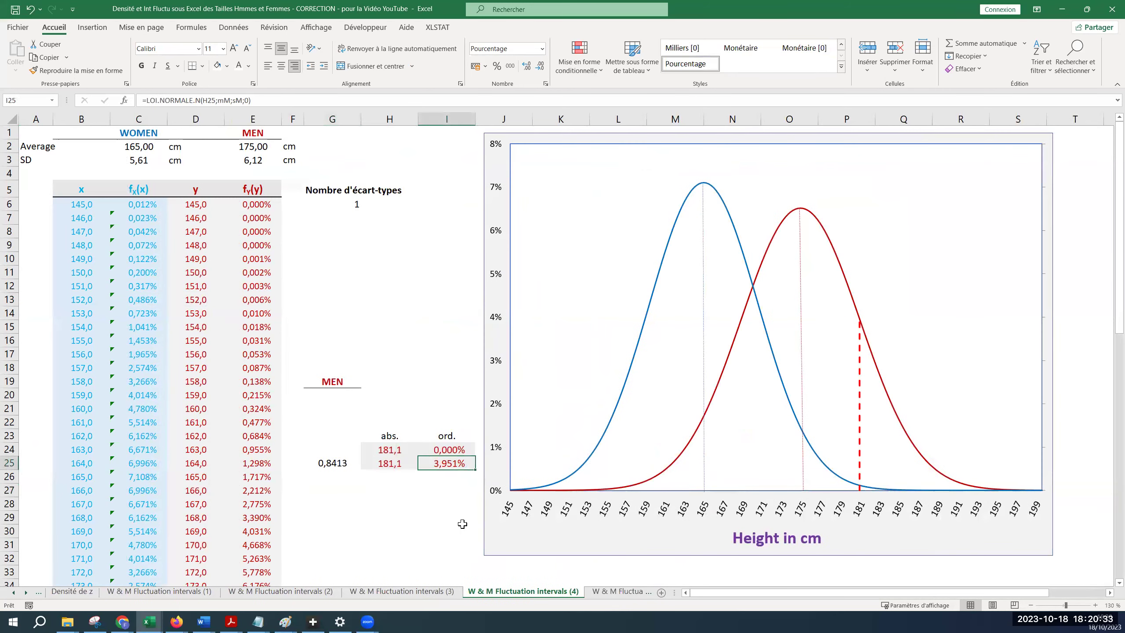
left_click(417, 506)
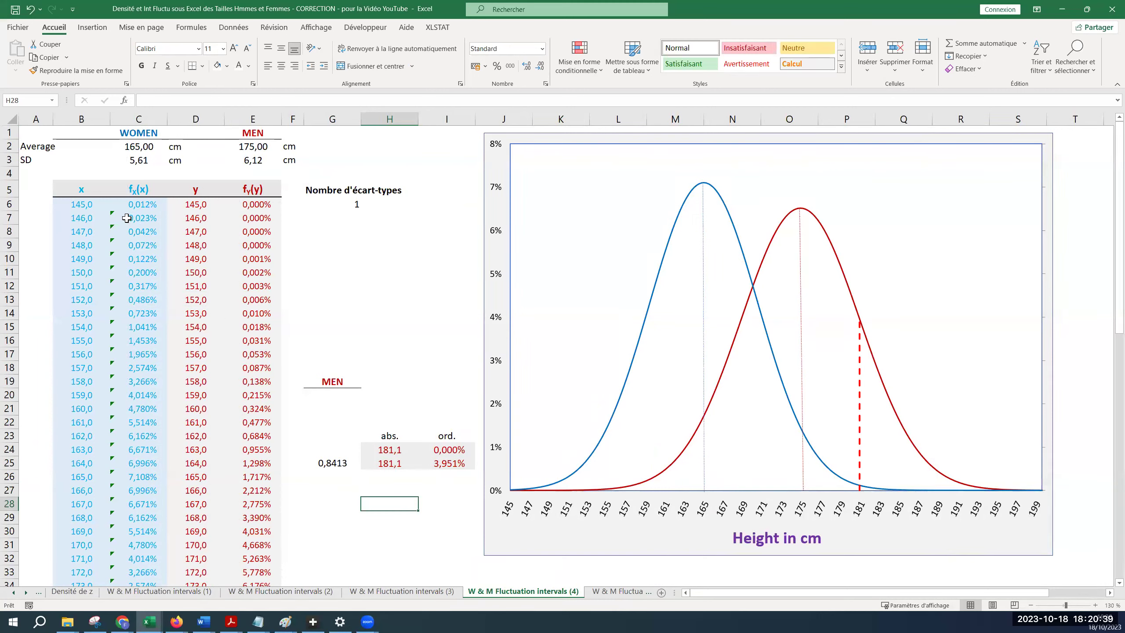
Try 2 standard deviations in G6 to see the chart's dashed line move, and restore the value to 1
left_click(350, 201)
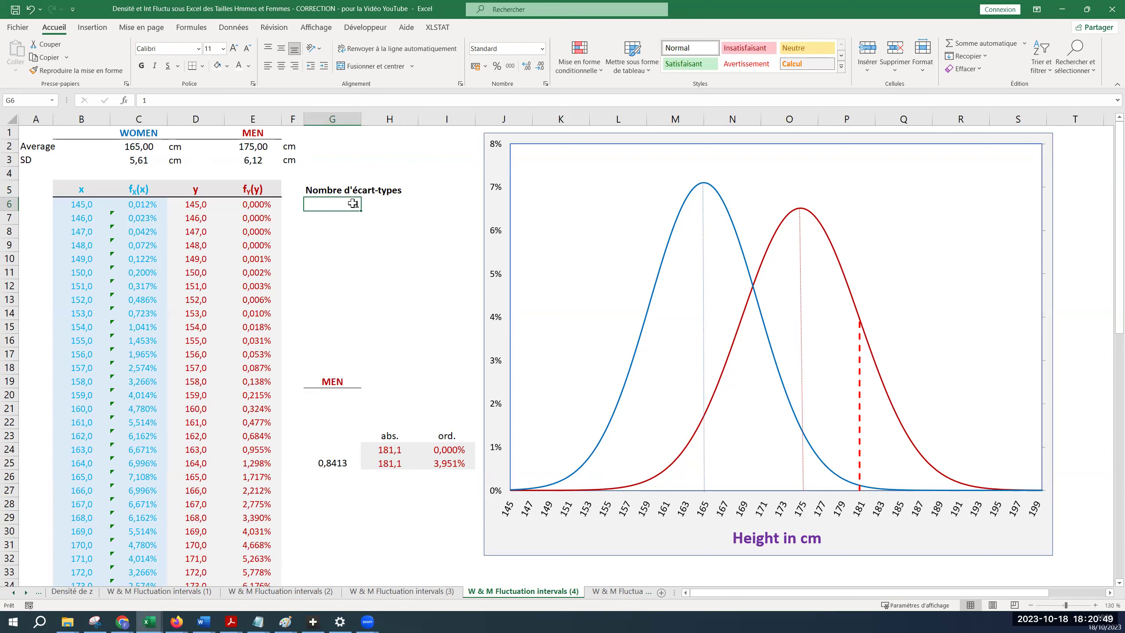
type("2")
key("Return")
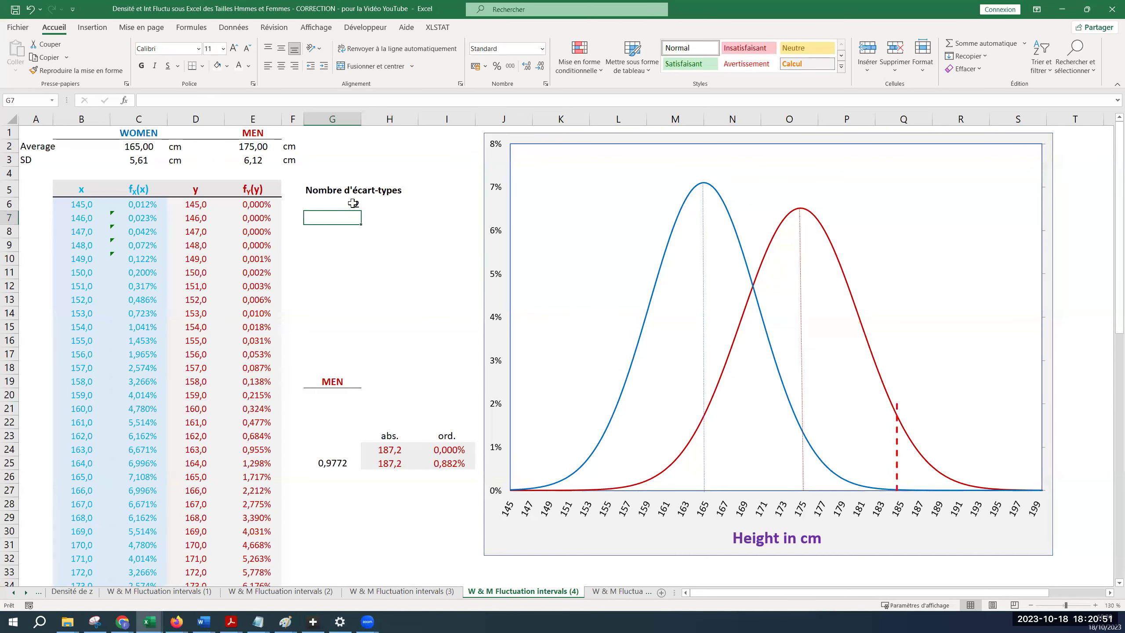
mouse_move(919, 476)
left_click(344, 203)
type("1")
key("Return")
Examine the cumulative standard normal formula in G25 without changing it
left_click(330, 464)
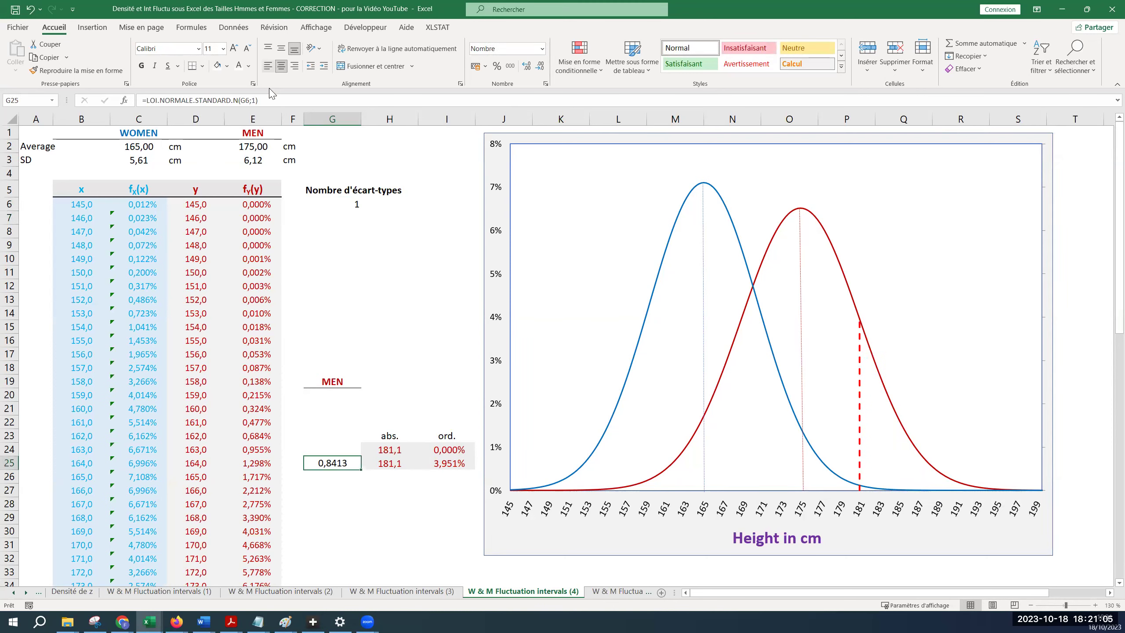
left_click(270, 100)
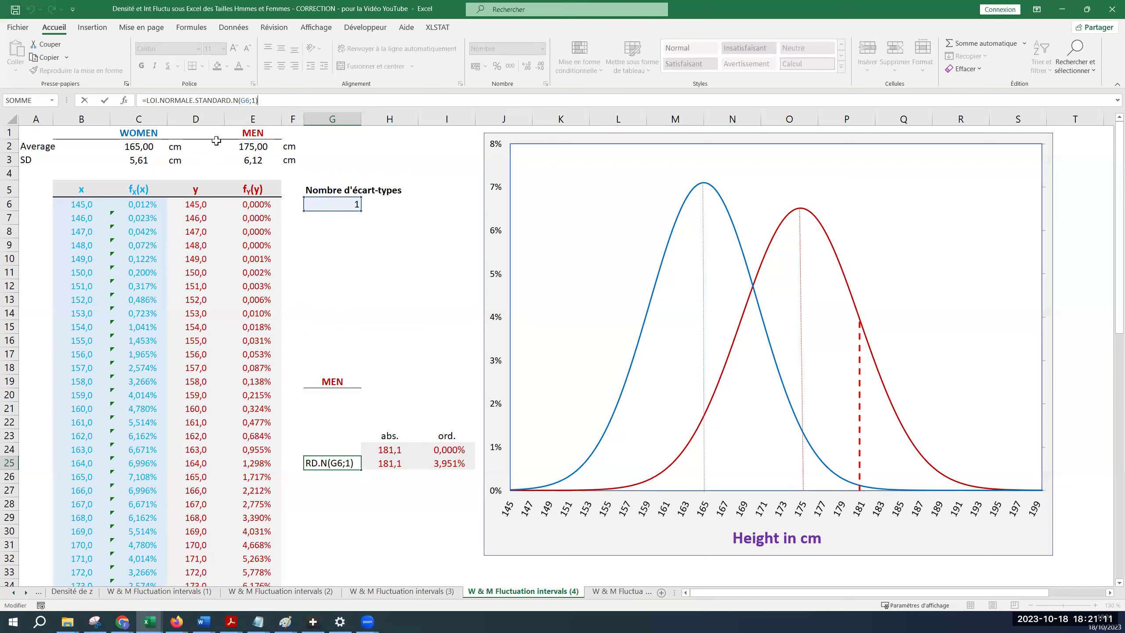
key("ctrl+Return")
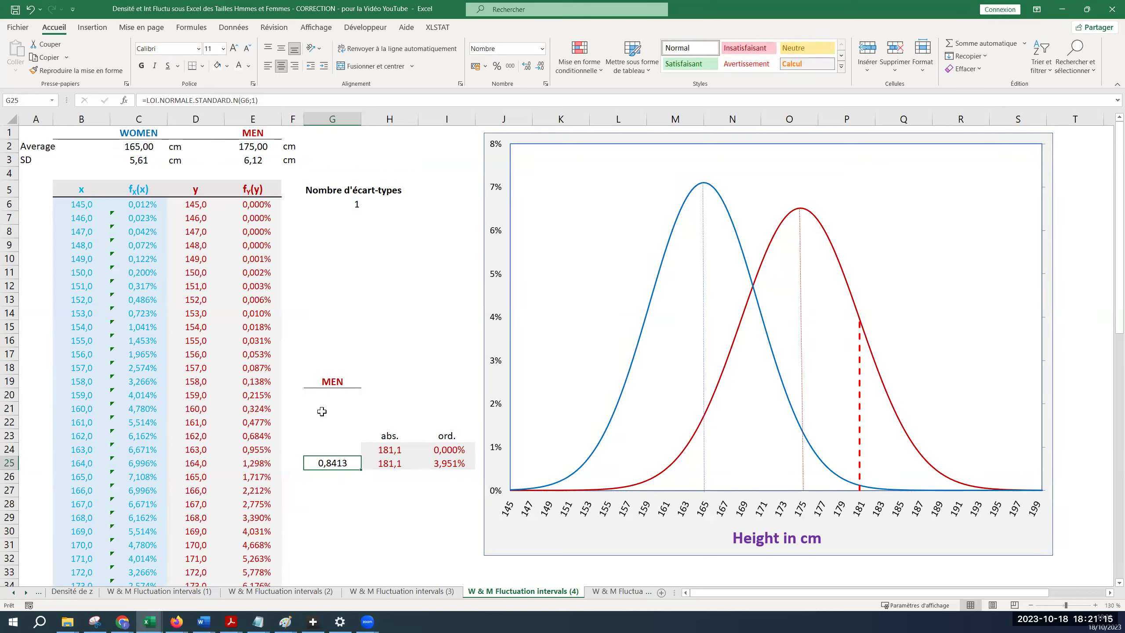
Widen column H to examine the inverse normal formula and its arguments in H25, and narrow the column again
key("Right")
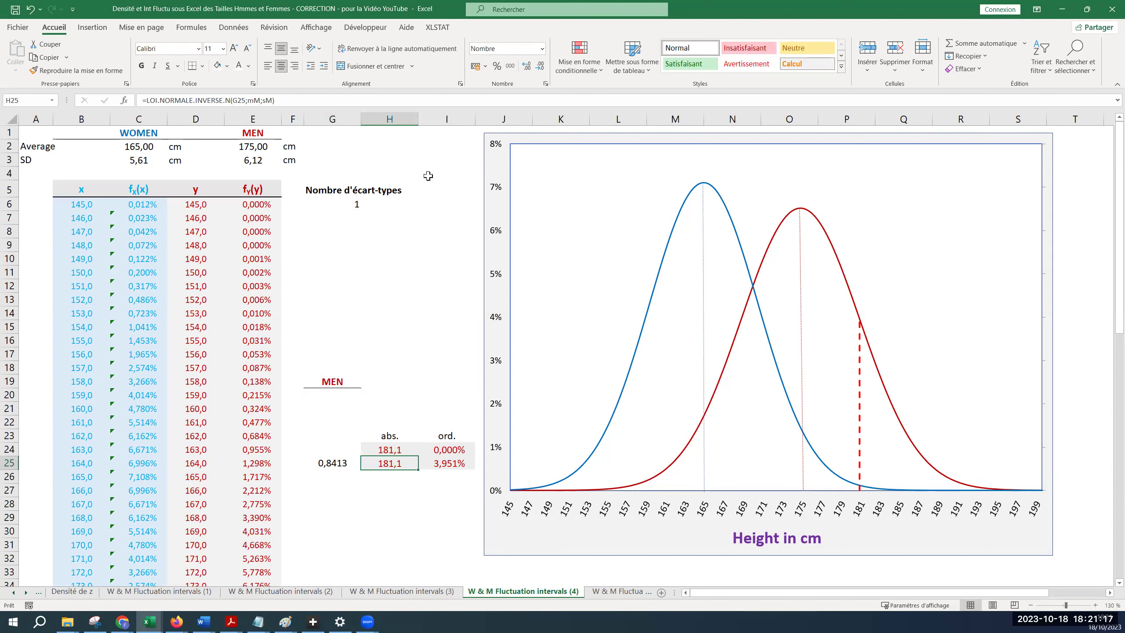
left_click_drag(418, 119, 763, 131)
left_click(207, 97)
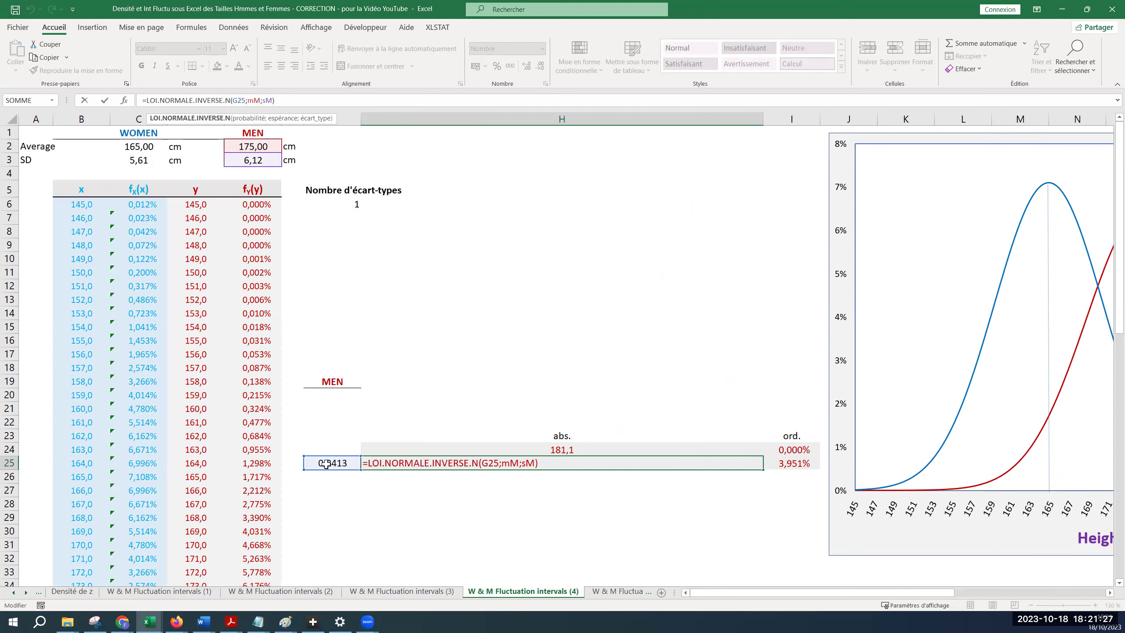
left_click(493, 461)
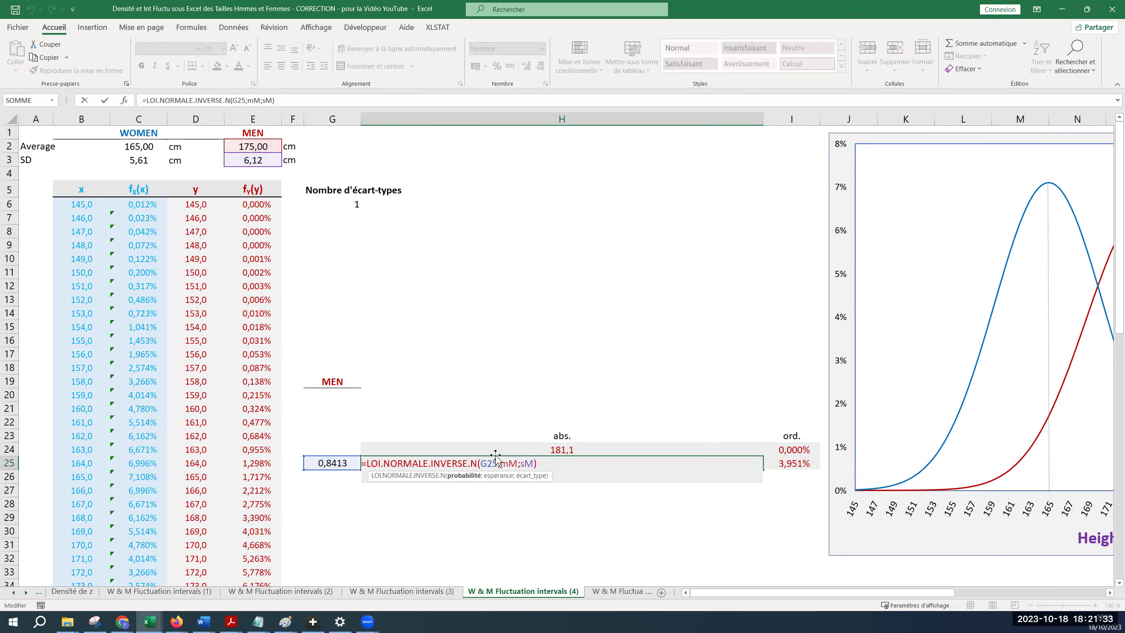
left_click_drag(502, 464, 532, 463)
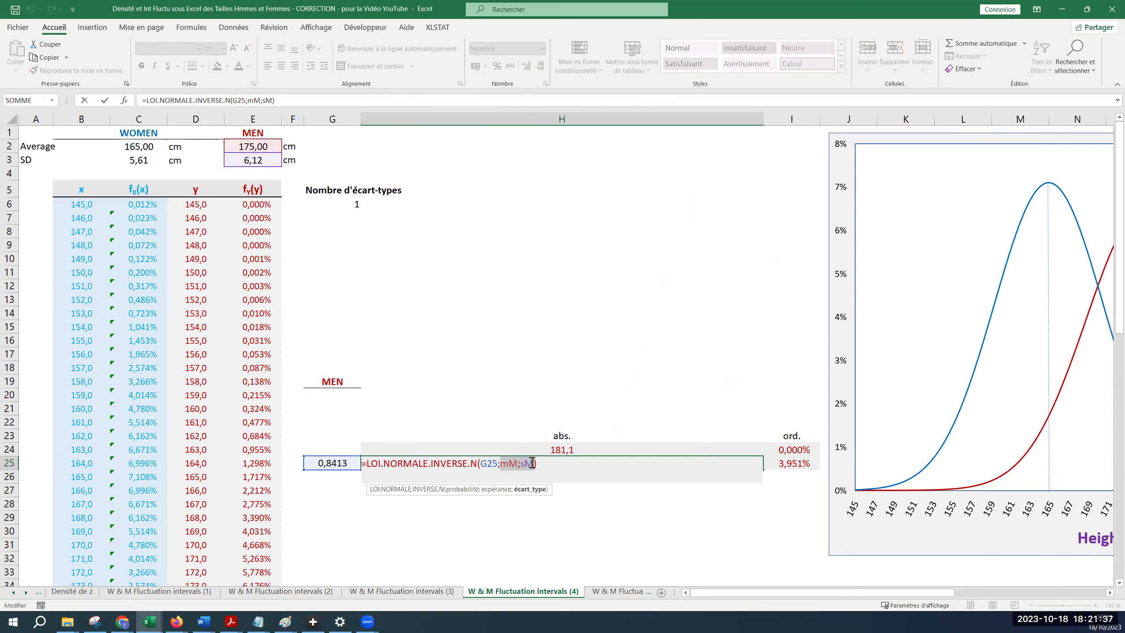
key("Return")
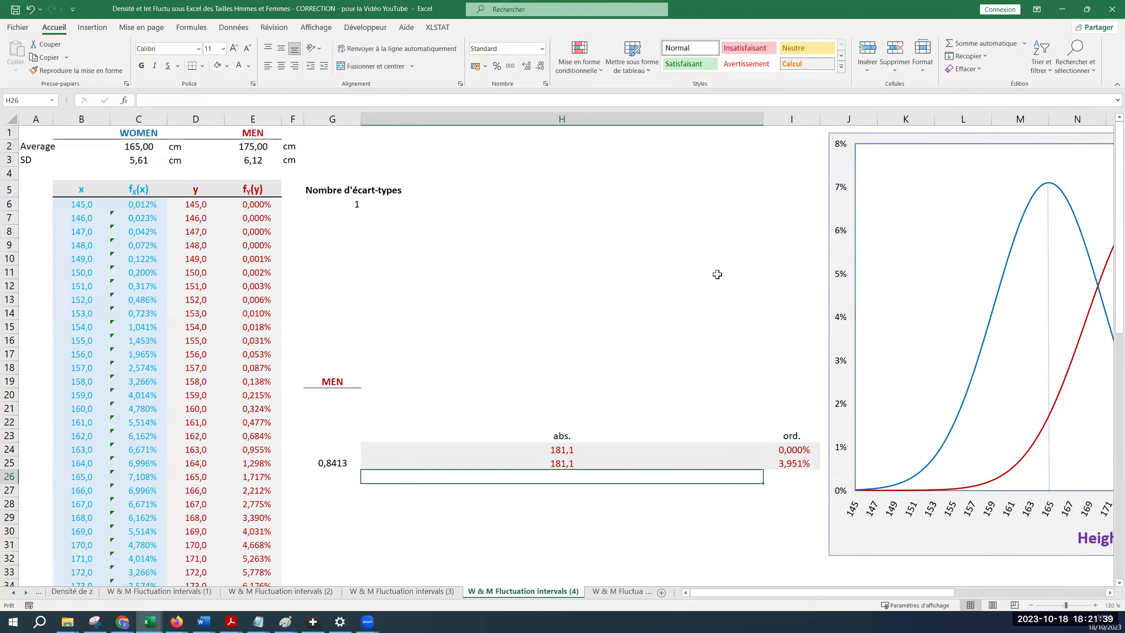
left_click_drag(763, 118, 444, 156)
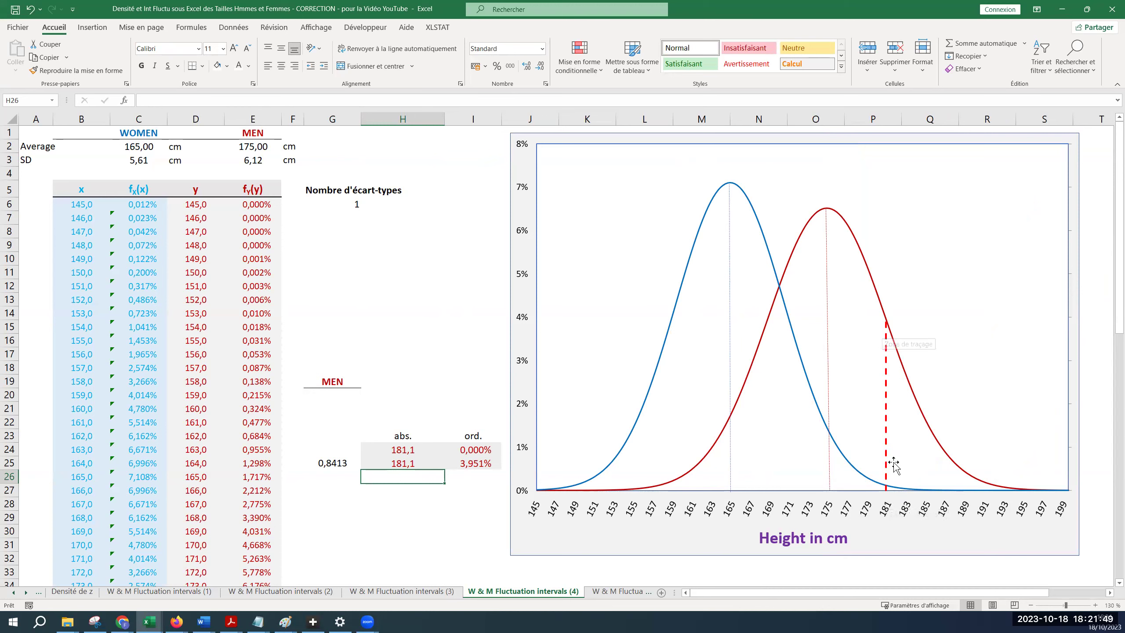
Examine the abscissa and ordinate cells H24:I25 that define the dashed line, including the lower point's ordinate
left_click_drag(408, 452, 464, 465)
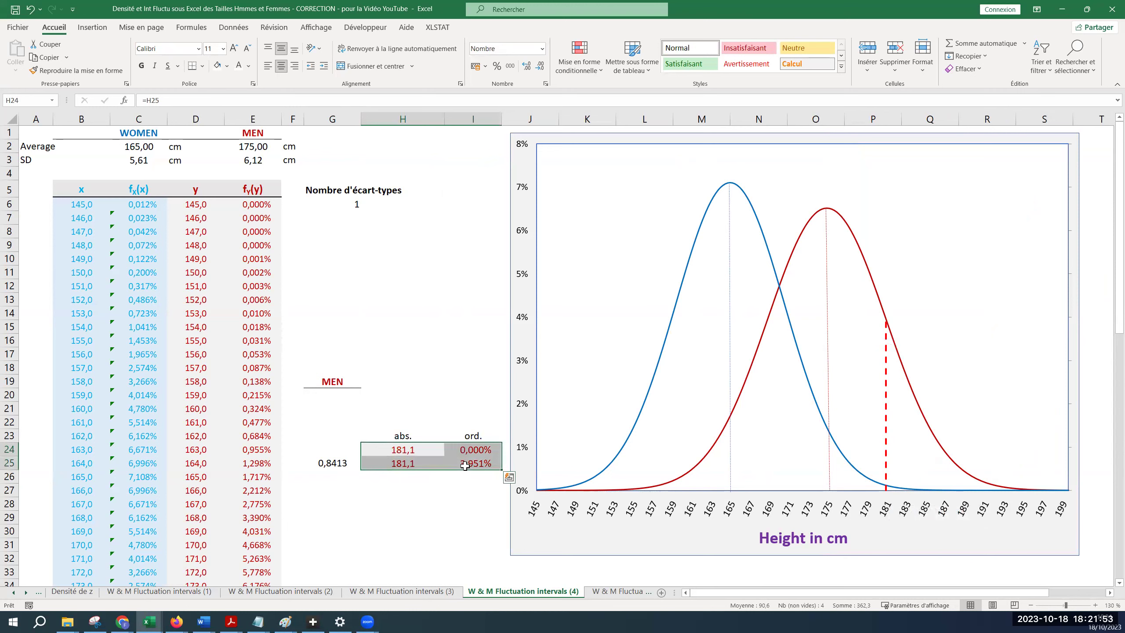
left_click(454, 468)
left_click(466, 447)
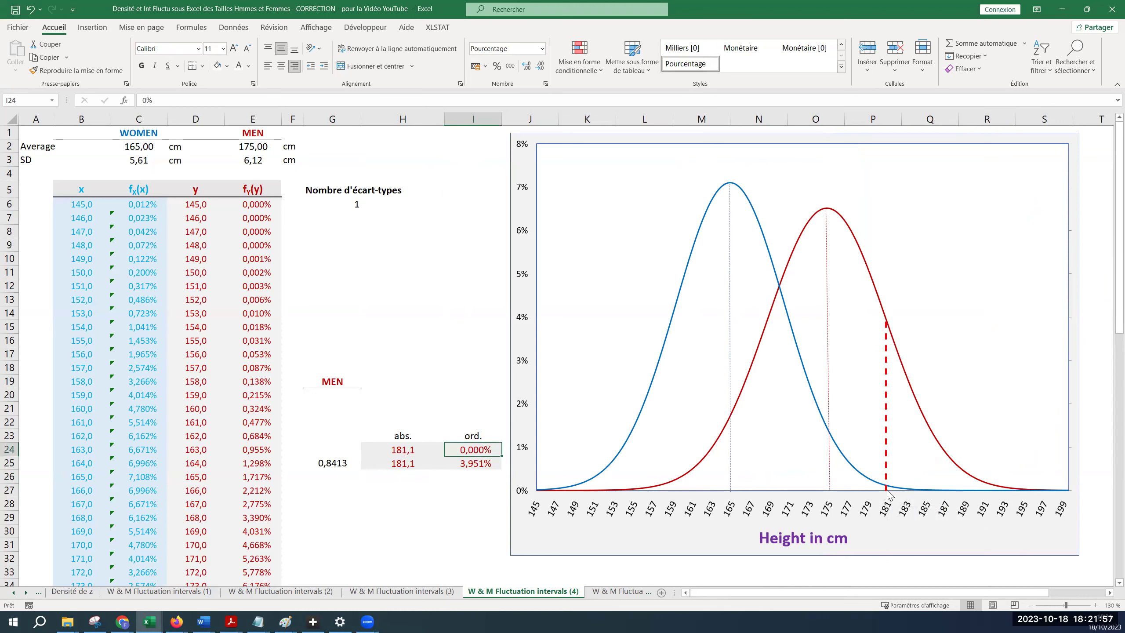
Widen column I to examine the normal density formula and its arguments in I25, and narrow the column again
left_click(479, 464)
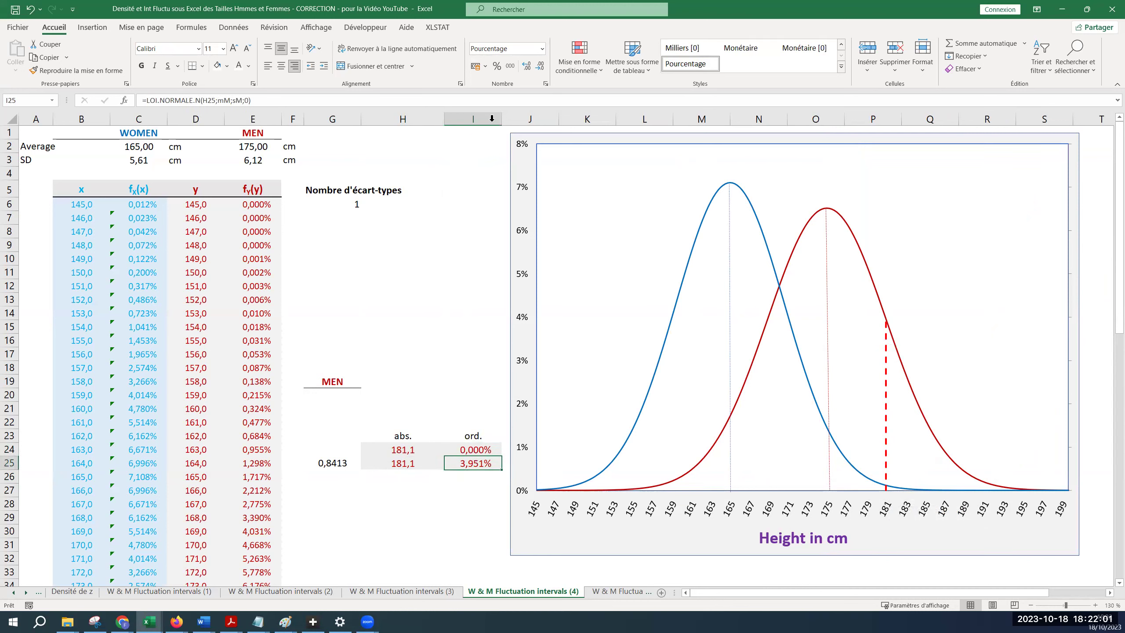
left_click_drag(501, 117, 818, 117)
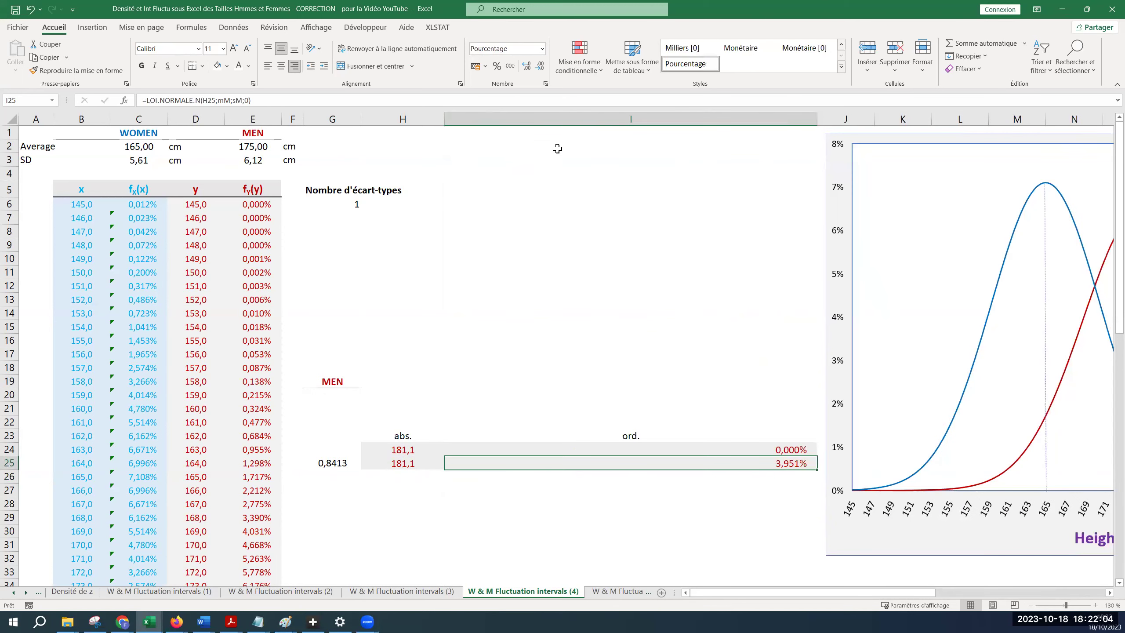
left_click(233, 100)
left_click(537, 463)
double_click(540, 463)
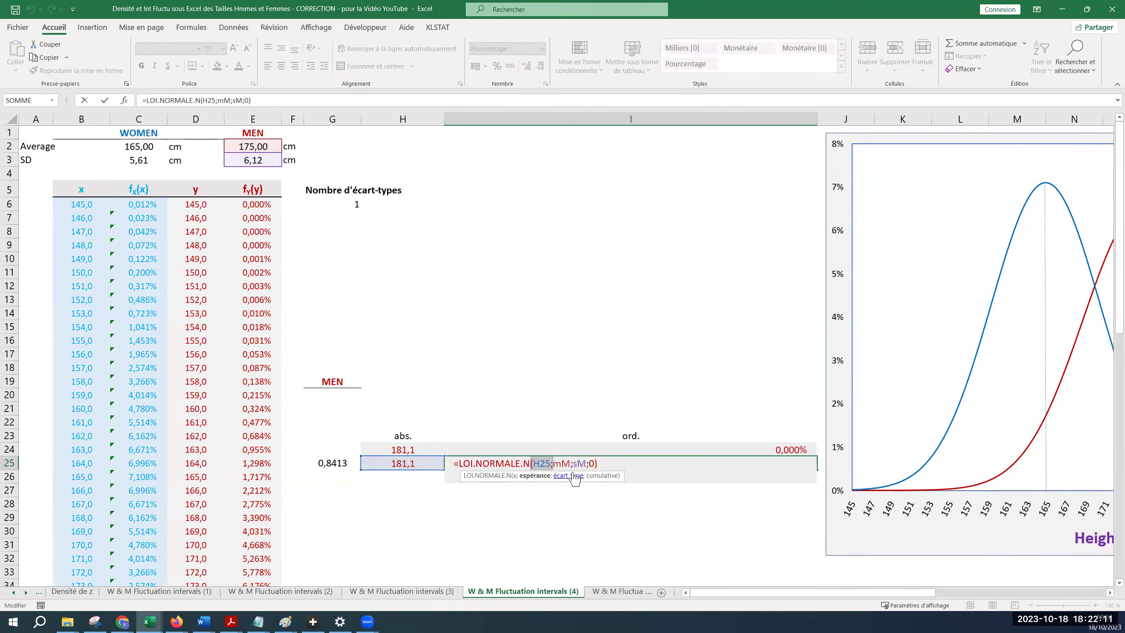
key("Escape")
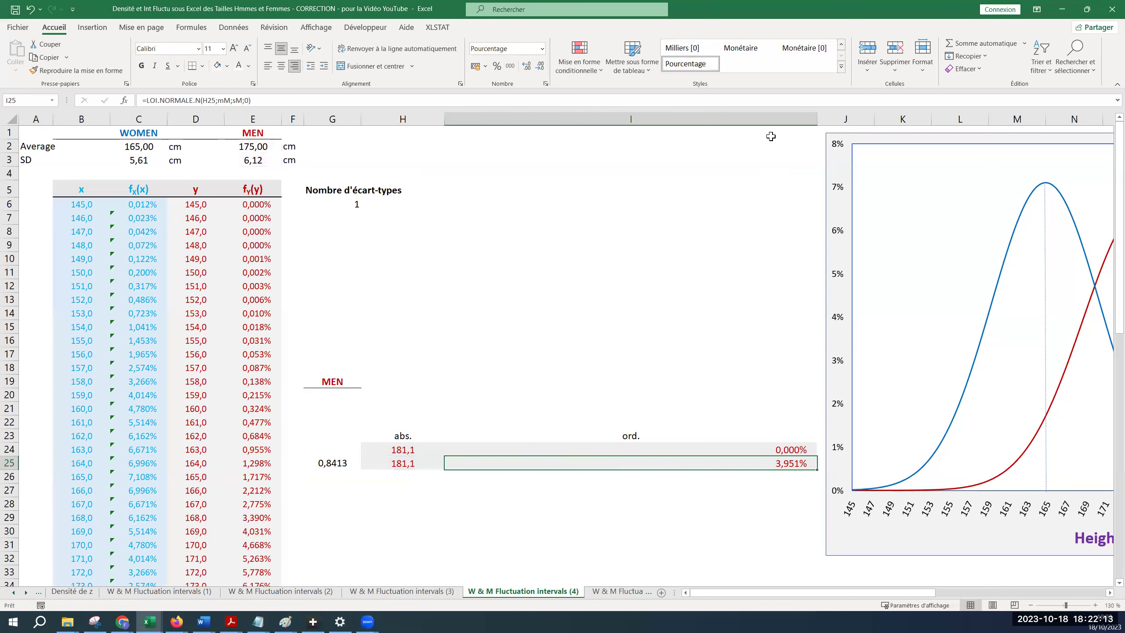
left_click_drag(817, 119, 511, 163)
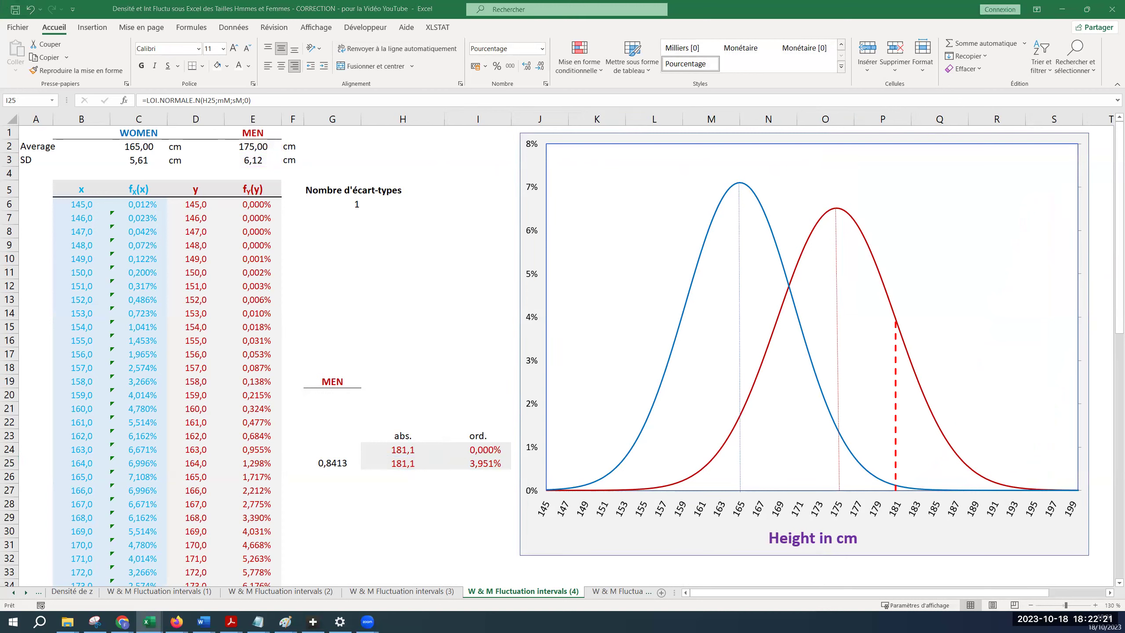
left_click(455, 345)
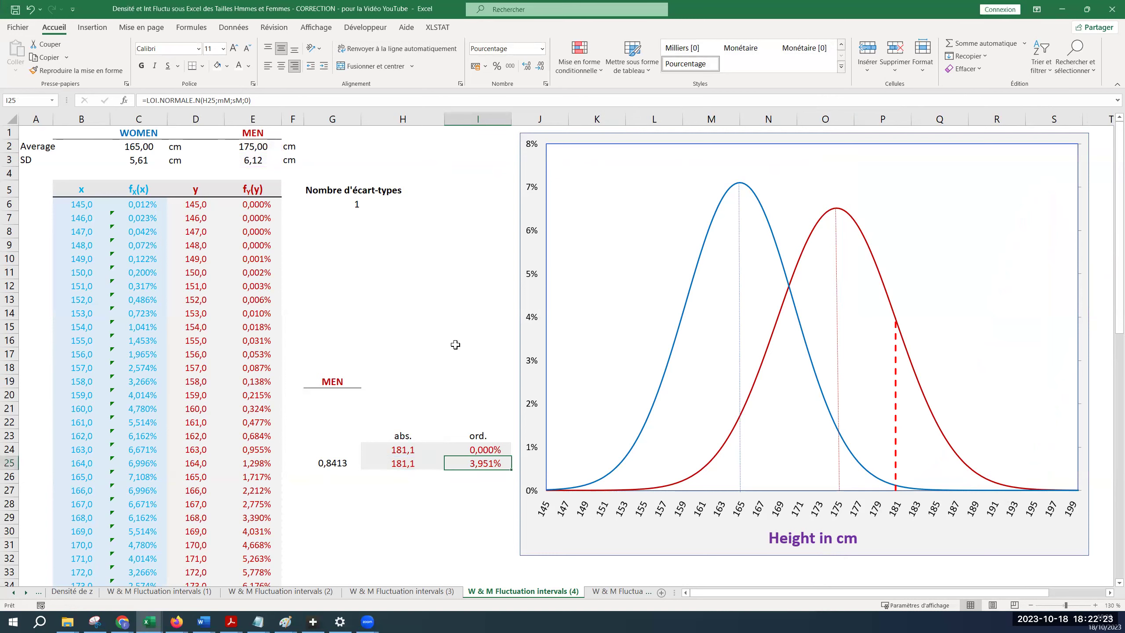
Open the worksheet "W & M Fluctuation intervals (5)" and examine the complementary probability formula in G22
left_click(597, 593)
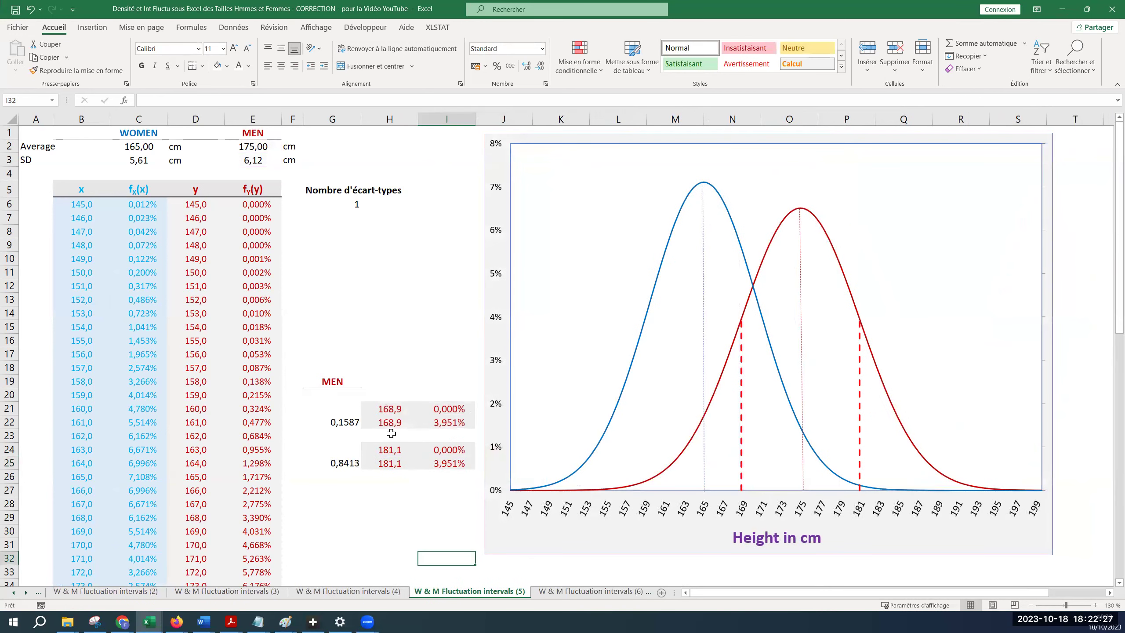
left_click(357, 424)
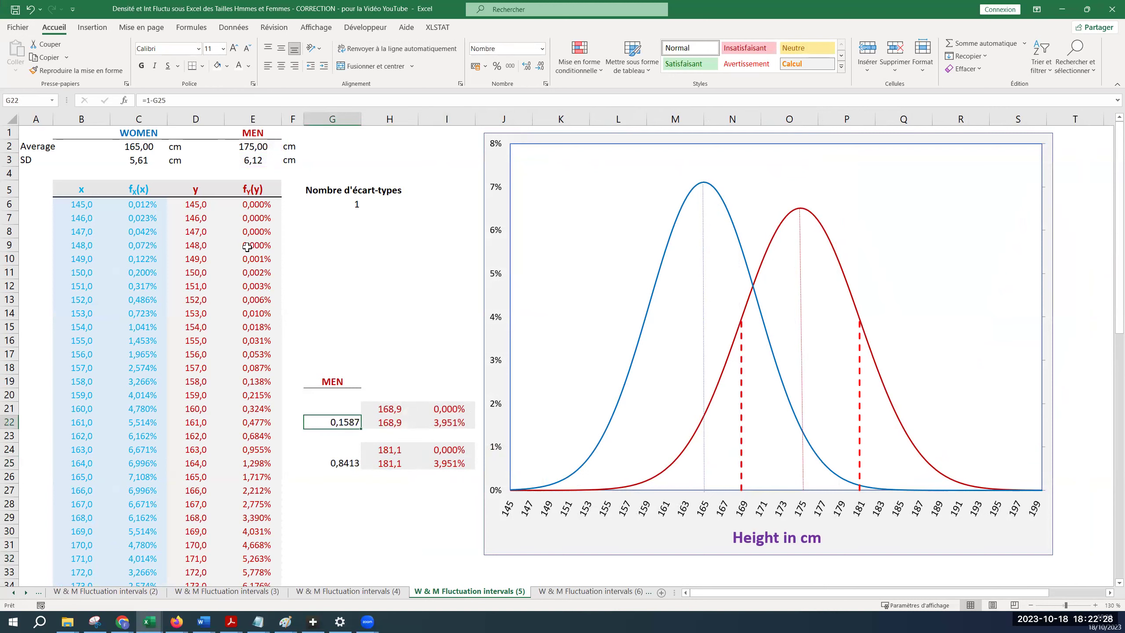
left_click(156, 98)
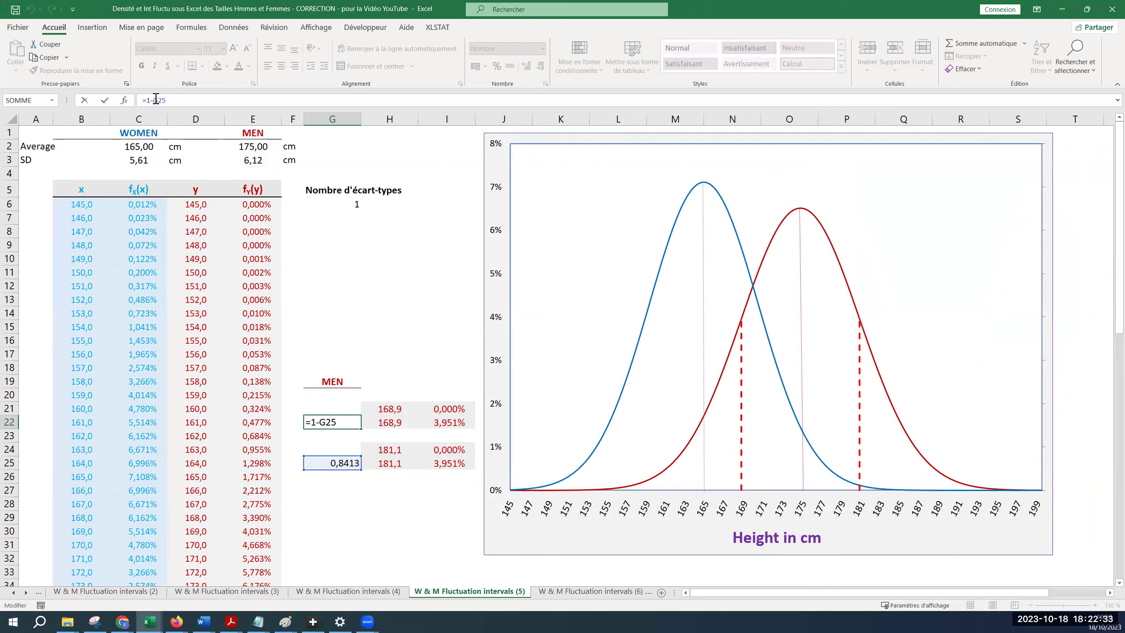
key("Escape")
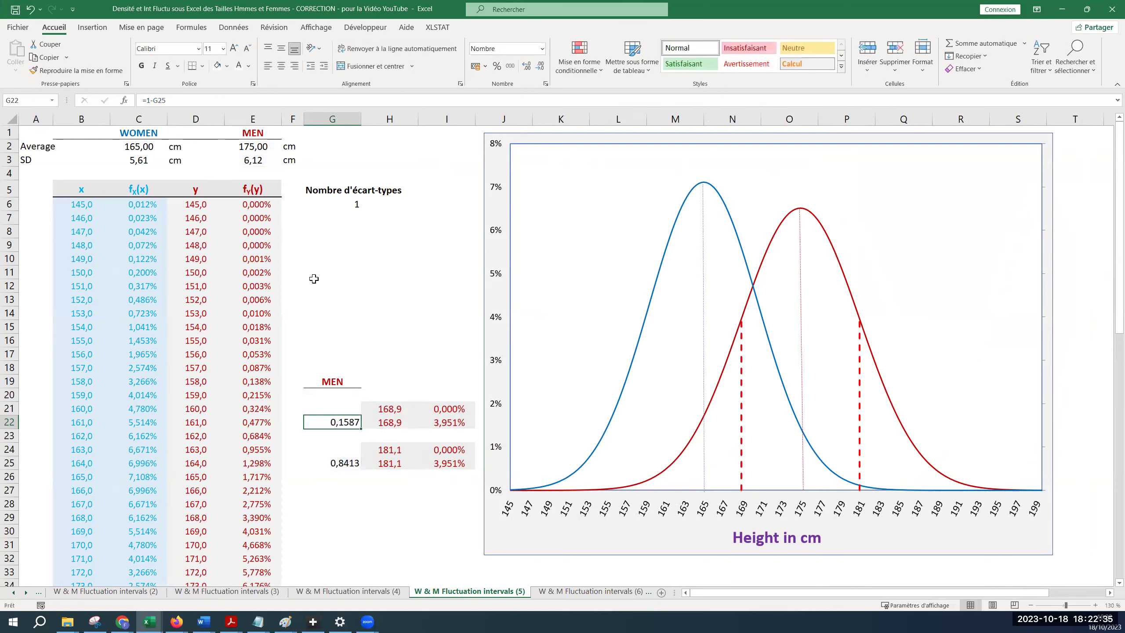
Widen column H to compare the inverse normal formulas in H22 and H25, and narrow the column again
left_click_drag(419, 113, 631, 120)
left_click(483, 421)
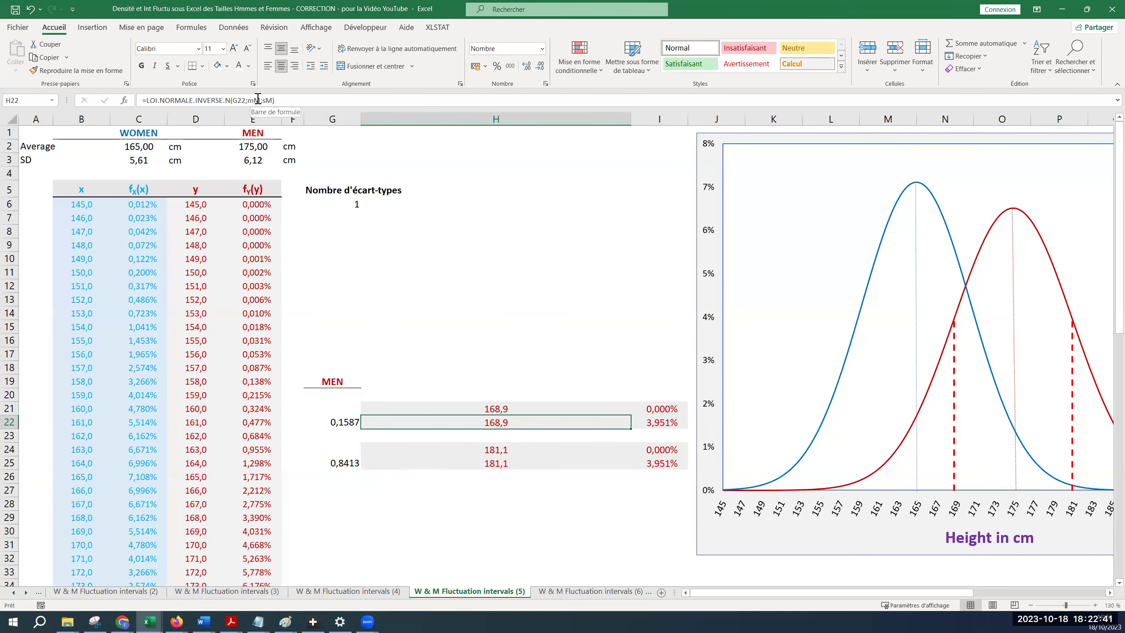
left_click(258, 100)
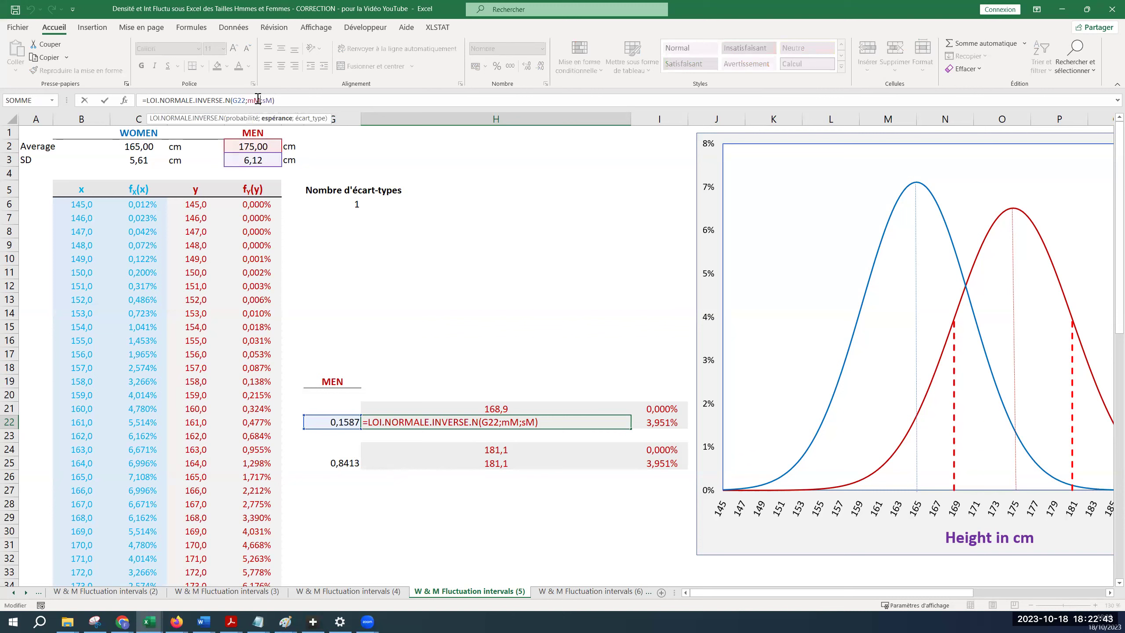
key("Escape")
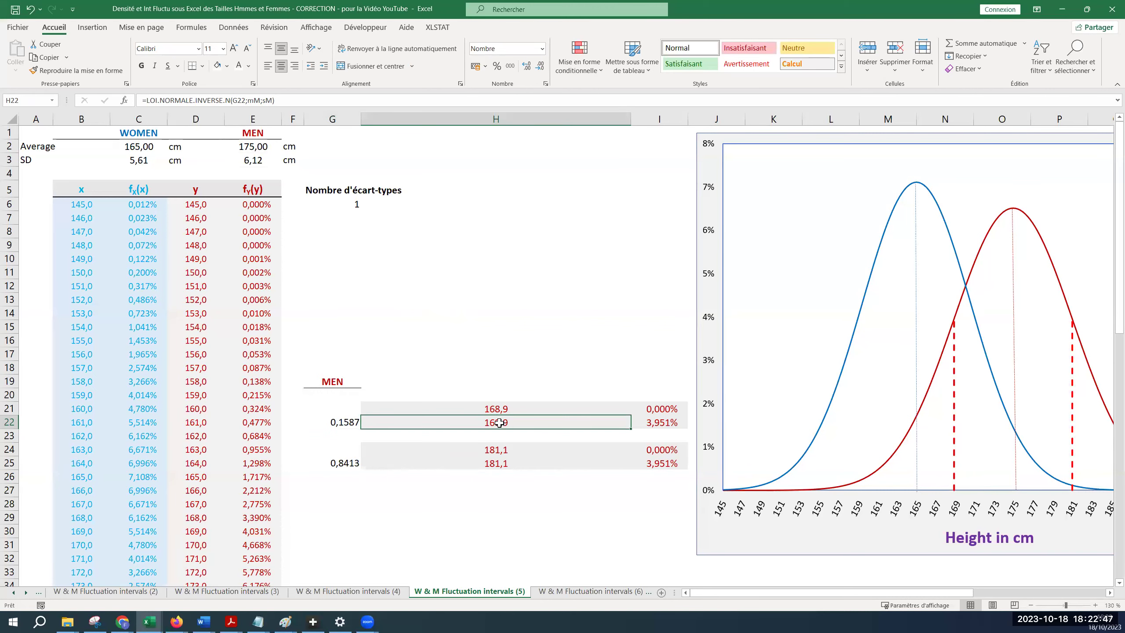
left_click(498, 464)
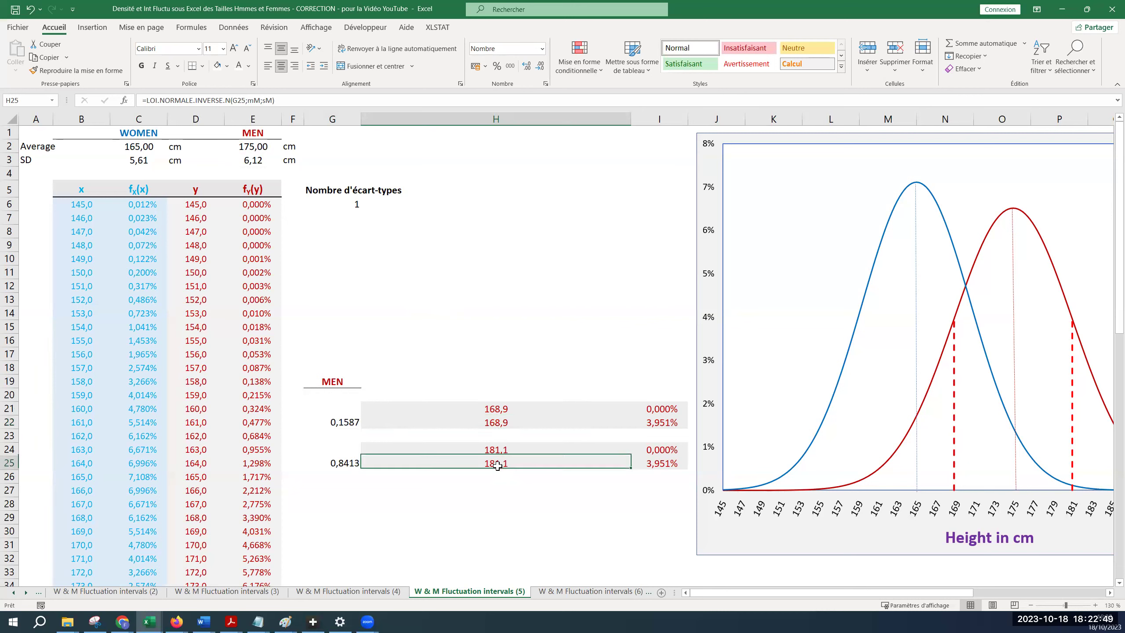
left_click_drag(629, 118, 431, 147)
Examine the coordinate pairs in H22:I22 and H25:I25 that set the tops of the two dashed lines
left_click(396, 424)
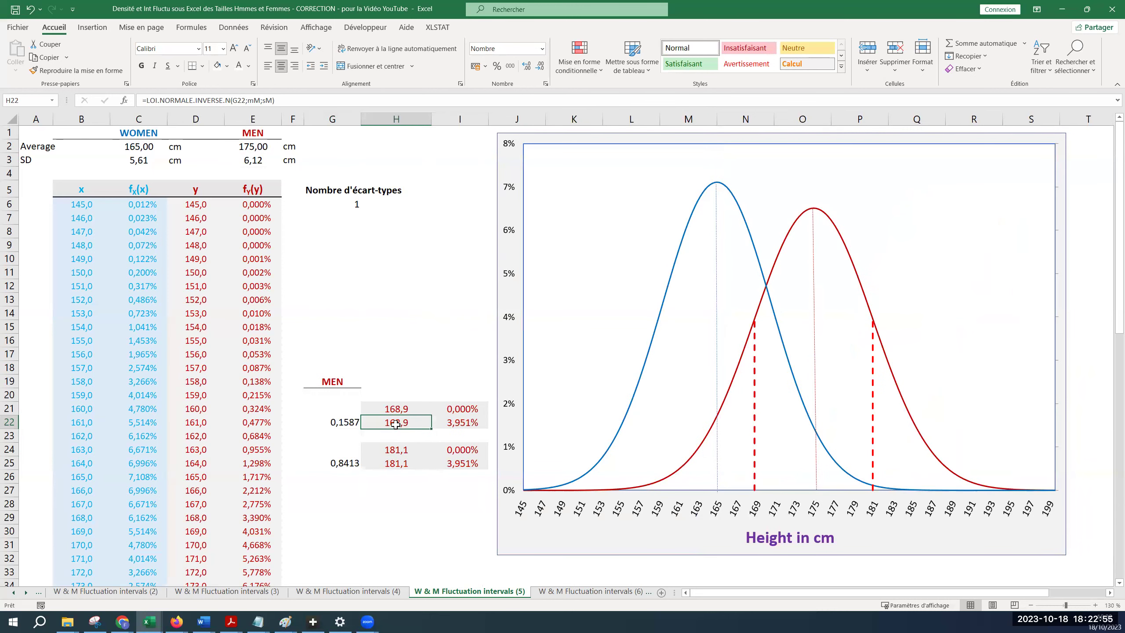
left_click(468, 425)
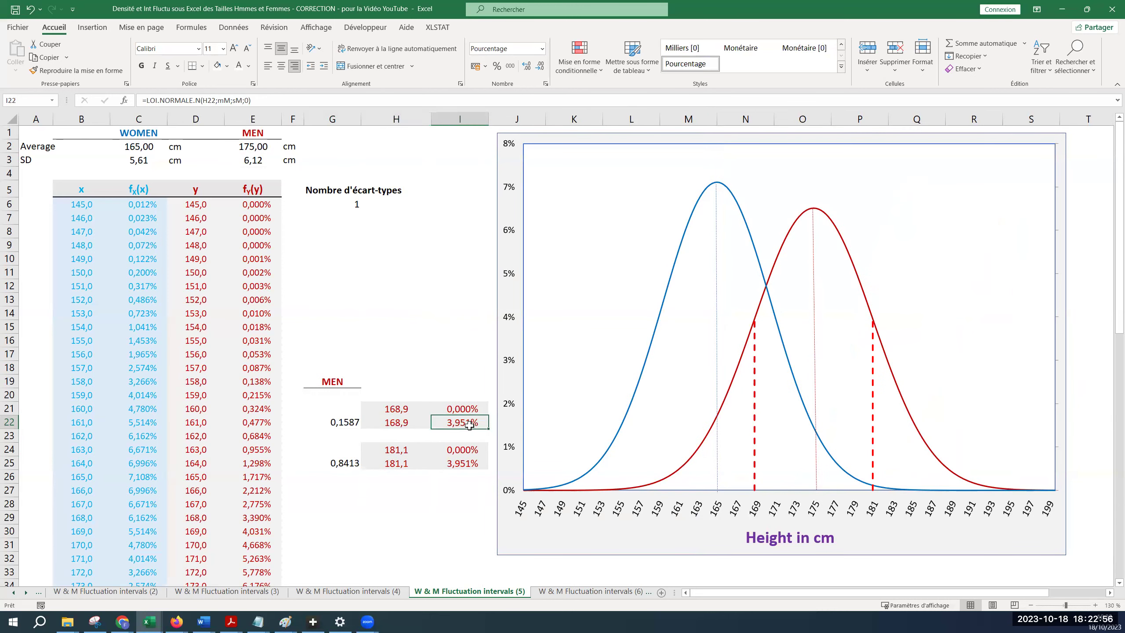
left_click(383, 425)
left_click(444, 423, "shift")
left_click_drag(396, 463, 460, 463)
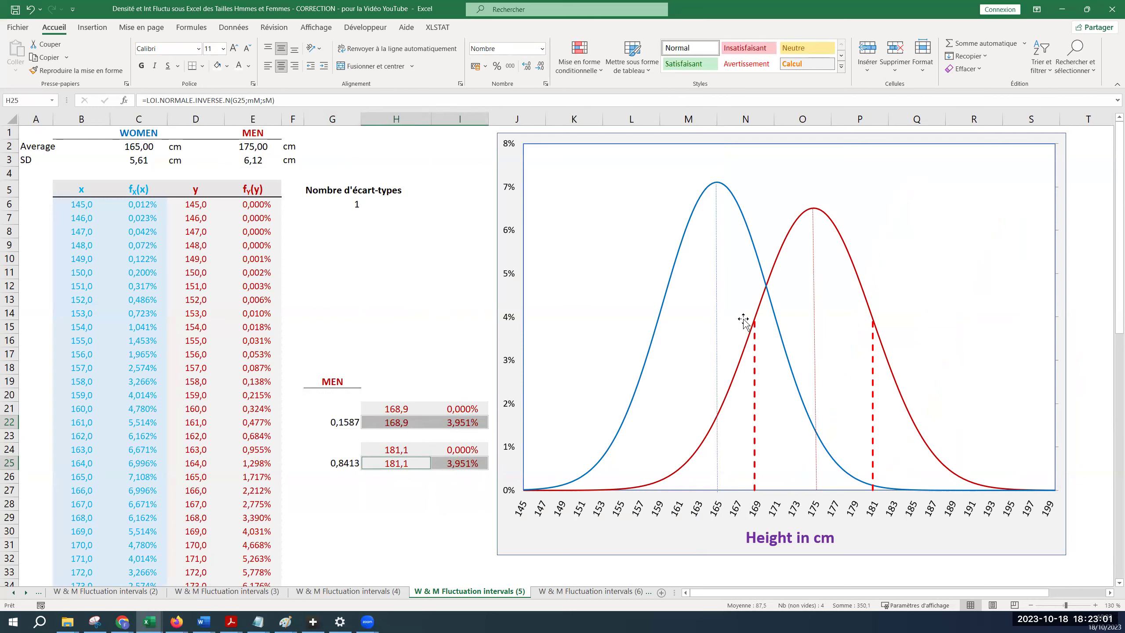
left_click(453, 491)
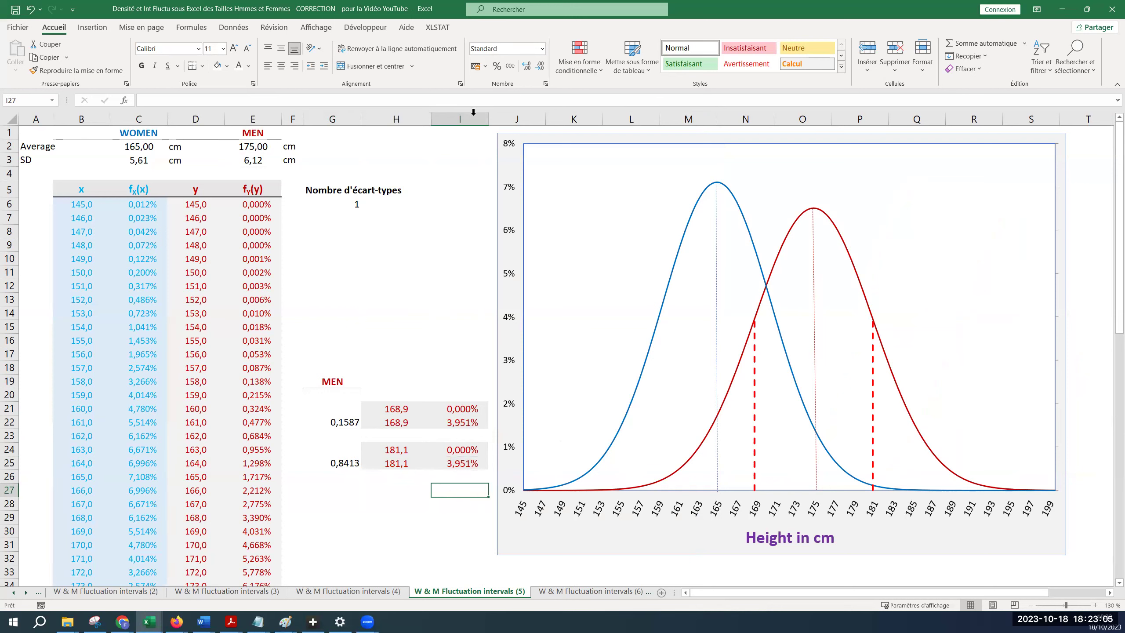
Set the number of standard deviations in G6 to 1,5
left_click(354, 206)
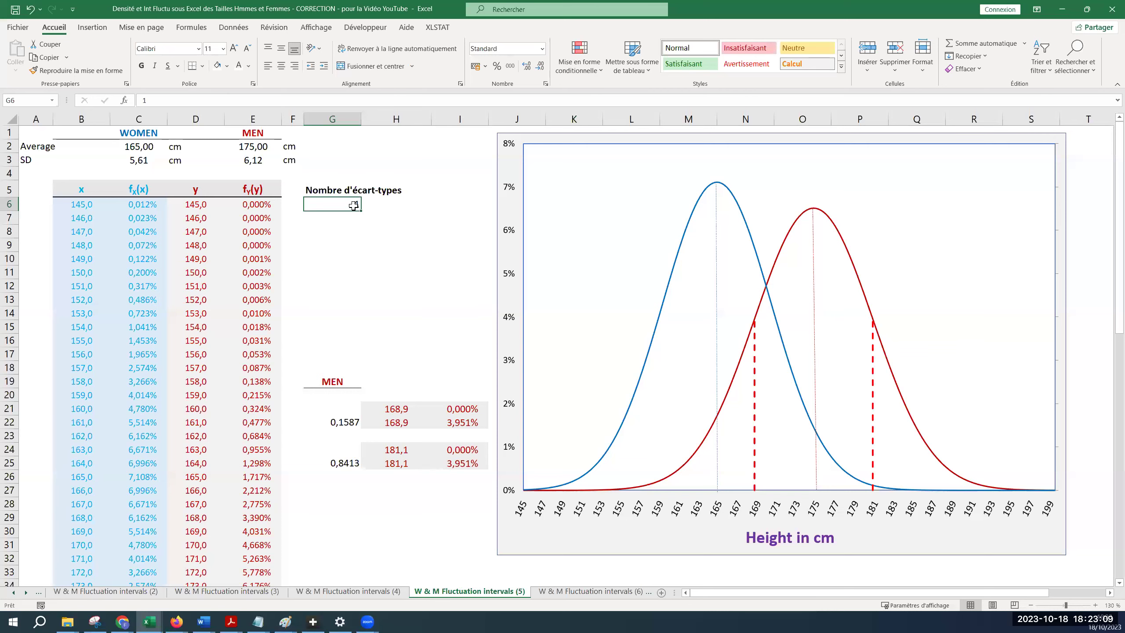
double_click(353, 205)
type(",5")
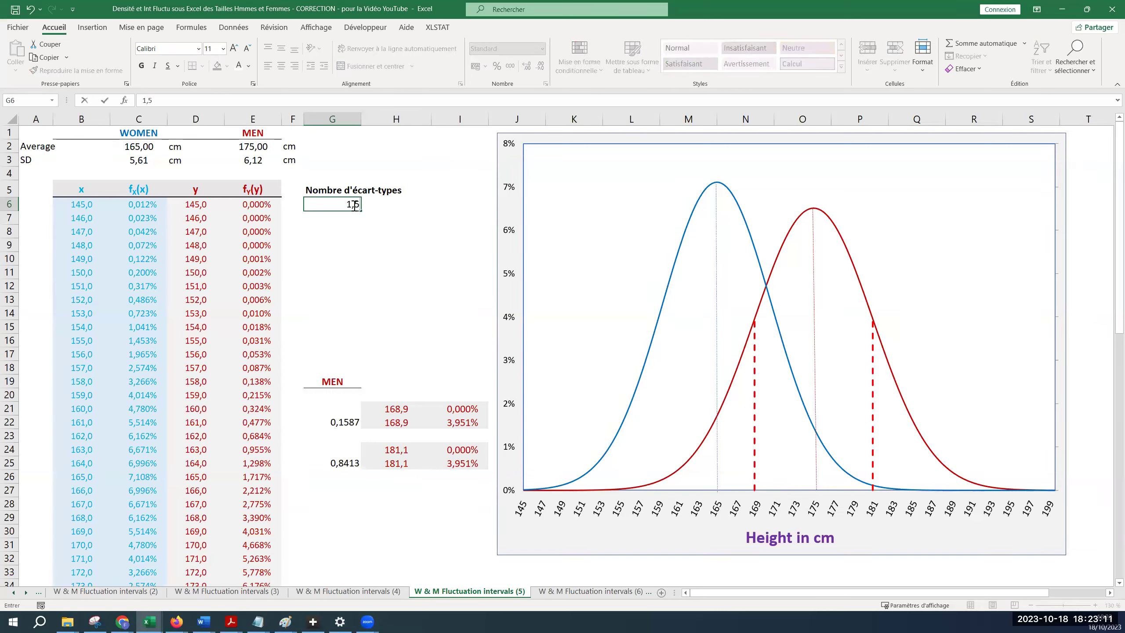
key("Return")
Try the value 2 in G7, remove it, and set the number of standard deviations in G6 to 2
type("2")
key("Return")
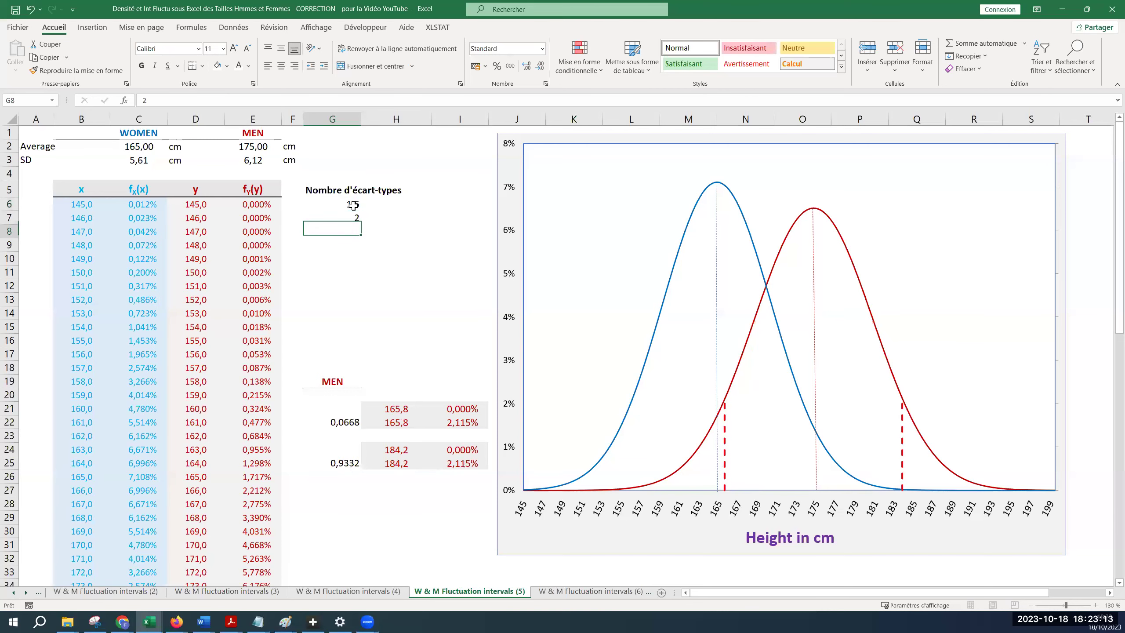
key("Up")
key("Up")
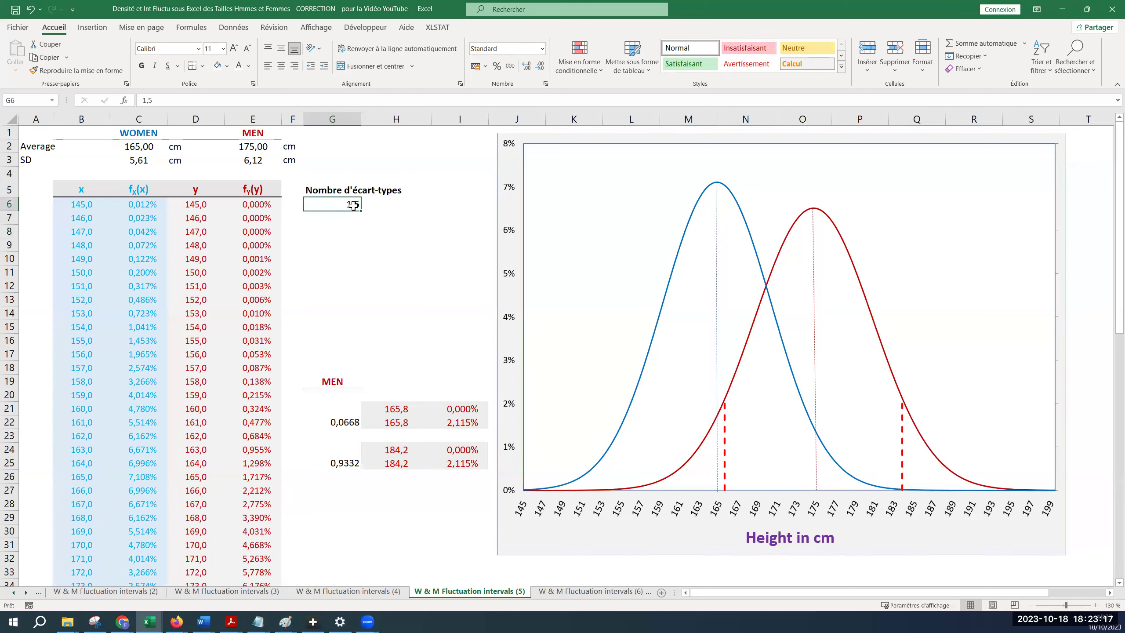
type("2")
key("Return")
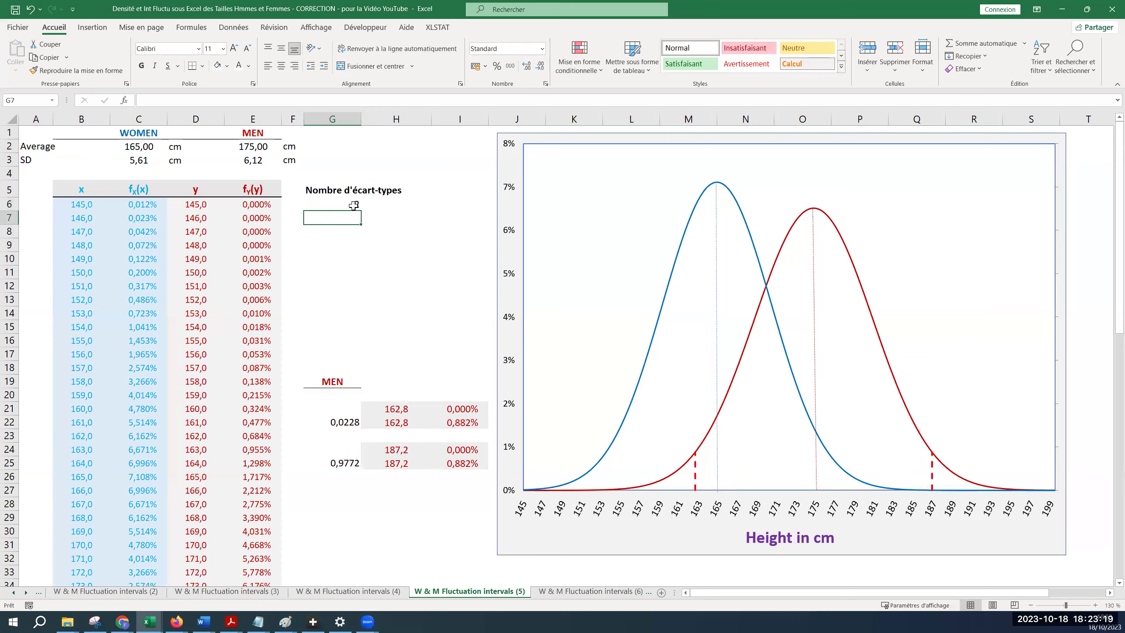
Set the number of standard deviations in G6 back to 1
key("Up")
type("1")
key("Return")
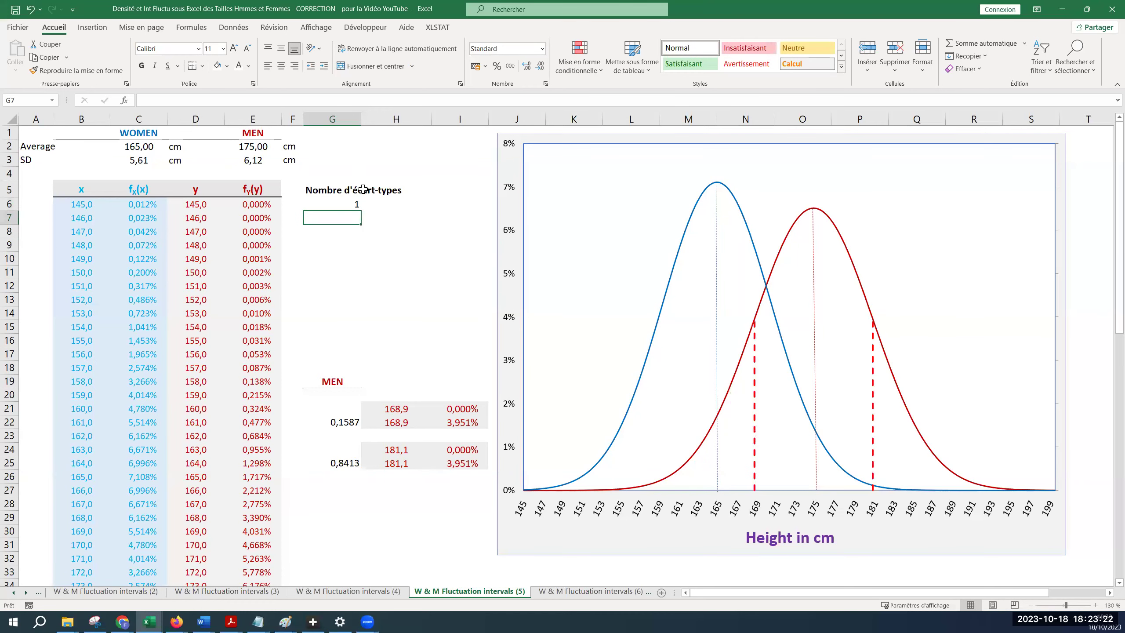
Open the worksheet "W & M Fluctuation intervals (6)" and examine the text formulas in M2 and P3 that build the interval titles
left_click(610, 592)
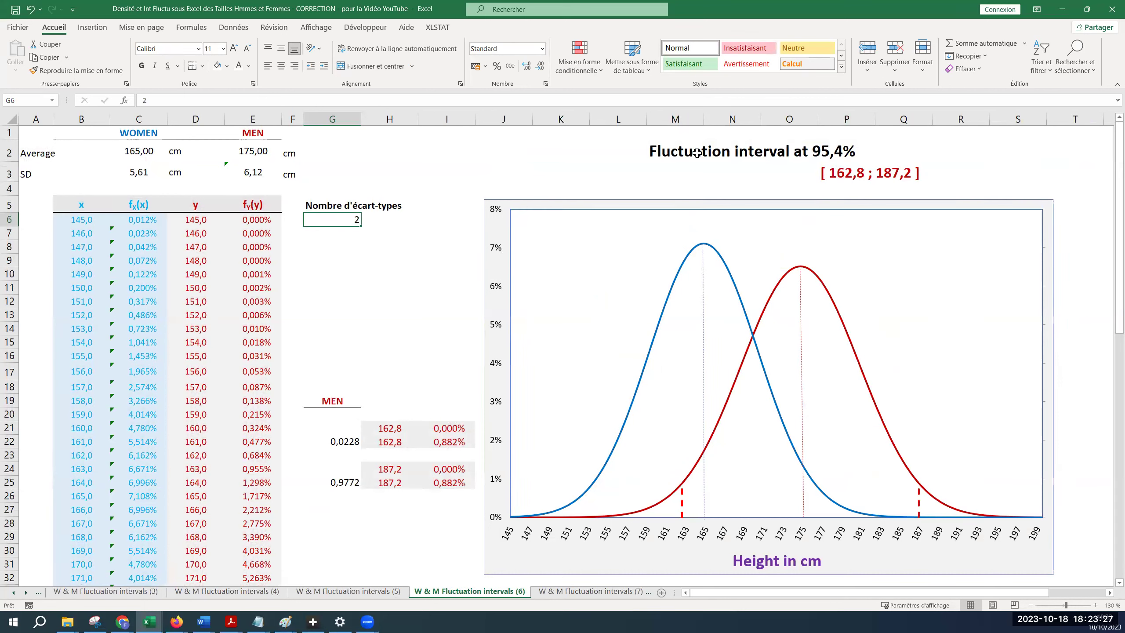
left_click(658, 150)
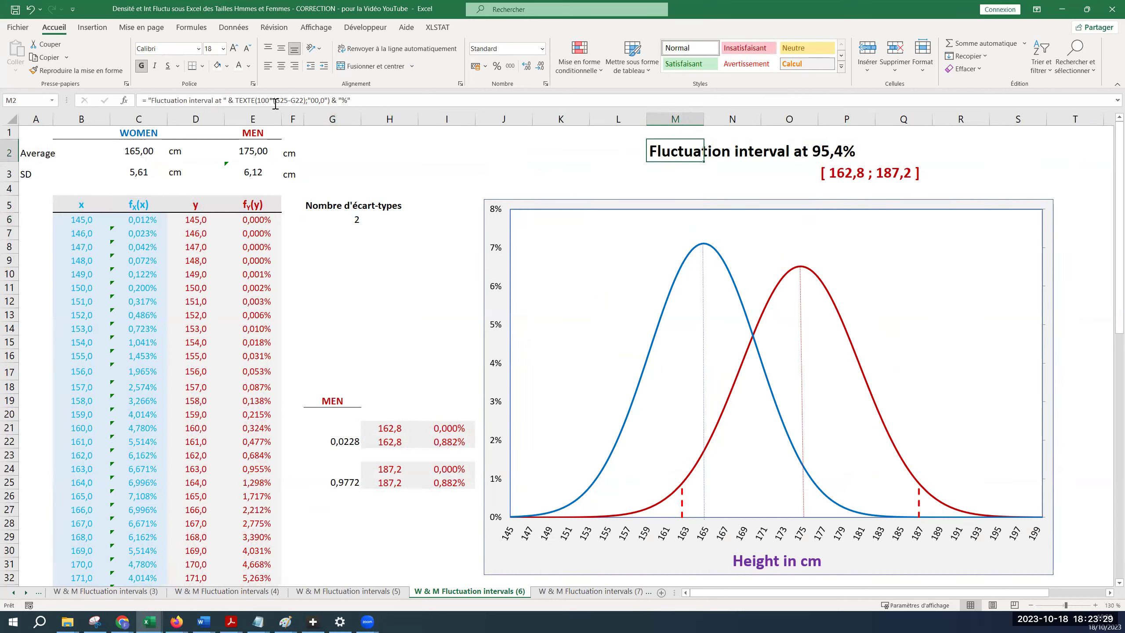
left_click_drag(151, 100, 400, 96)
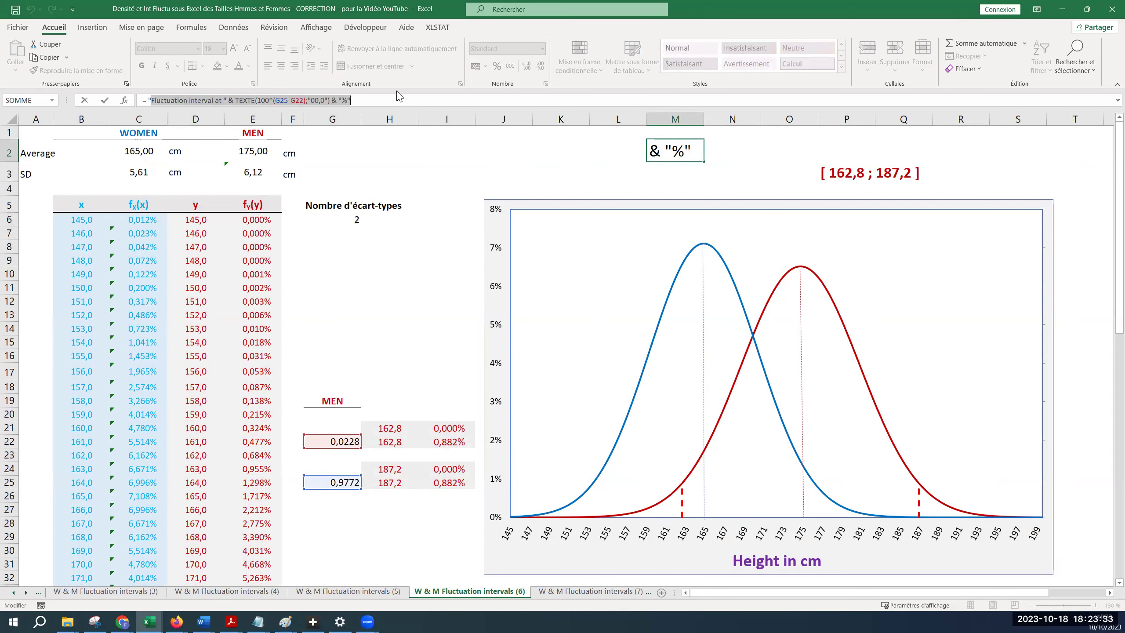
key("Escape")
left_click(845, 170)
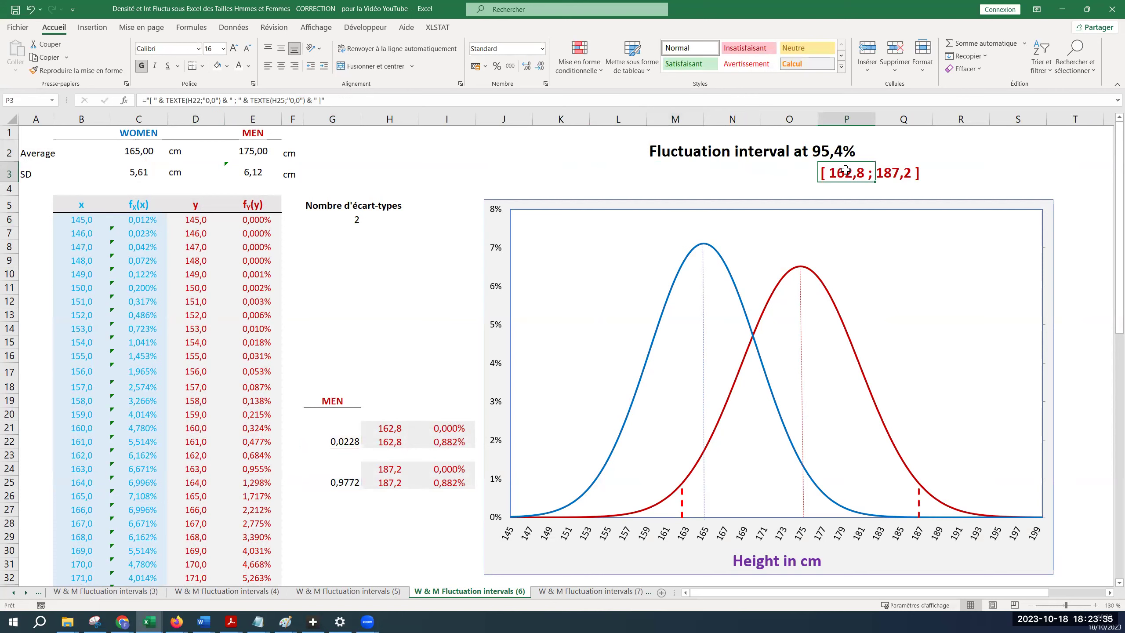
Open the worksheet "W & M Fluctuation intervals (7)" and delete the chart's two solid vertical lines at the women's interval limits
left_click(613, 595)
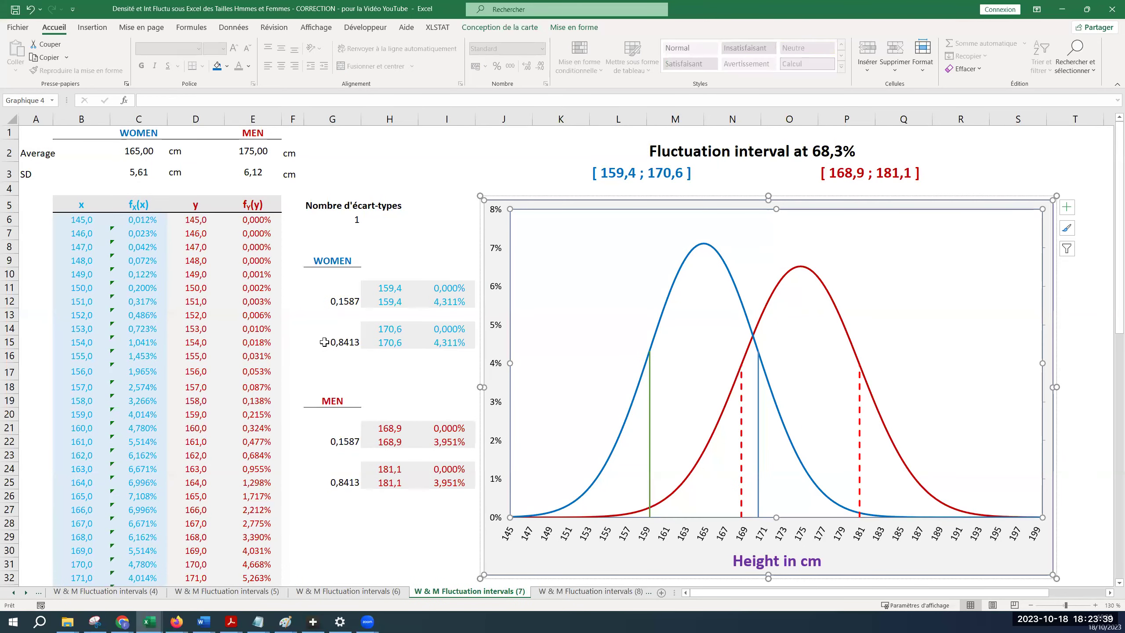
left_click(380, 369)
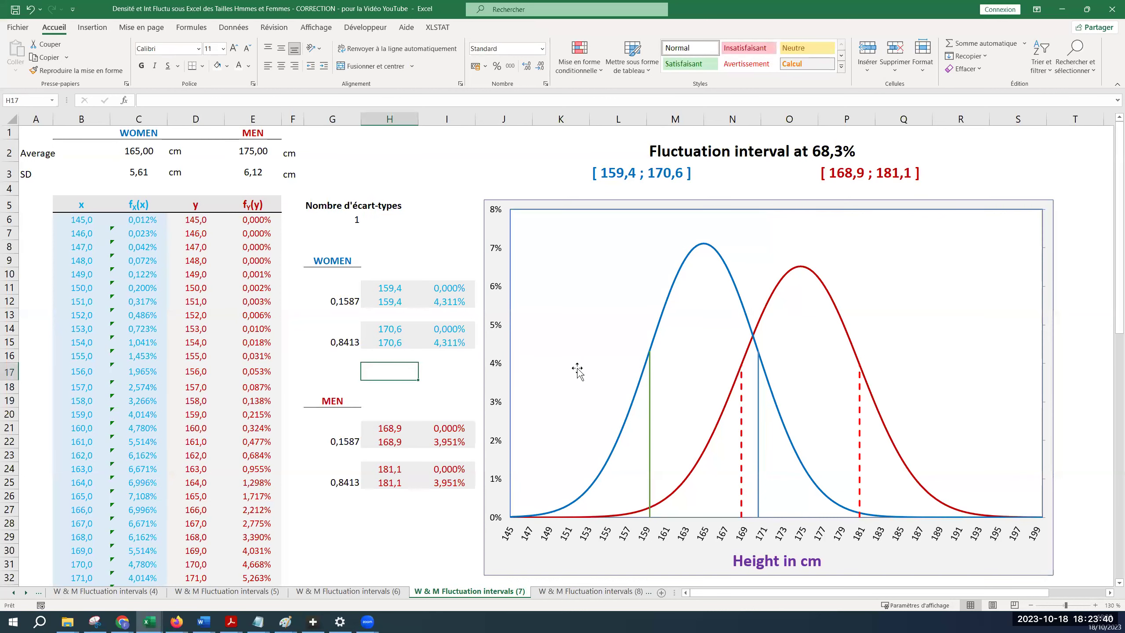
left_click(650, 376)
left_click(650, 377)
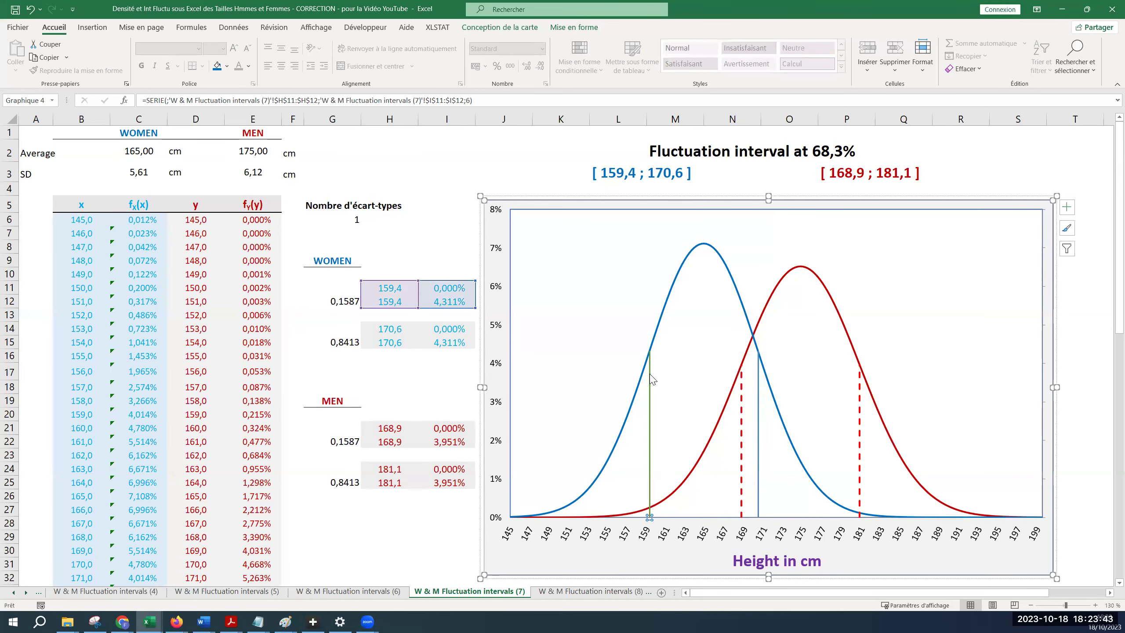
key("Delete")
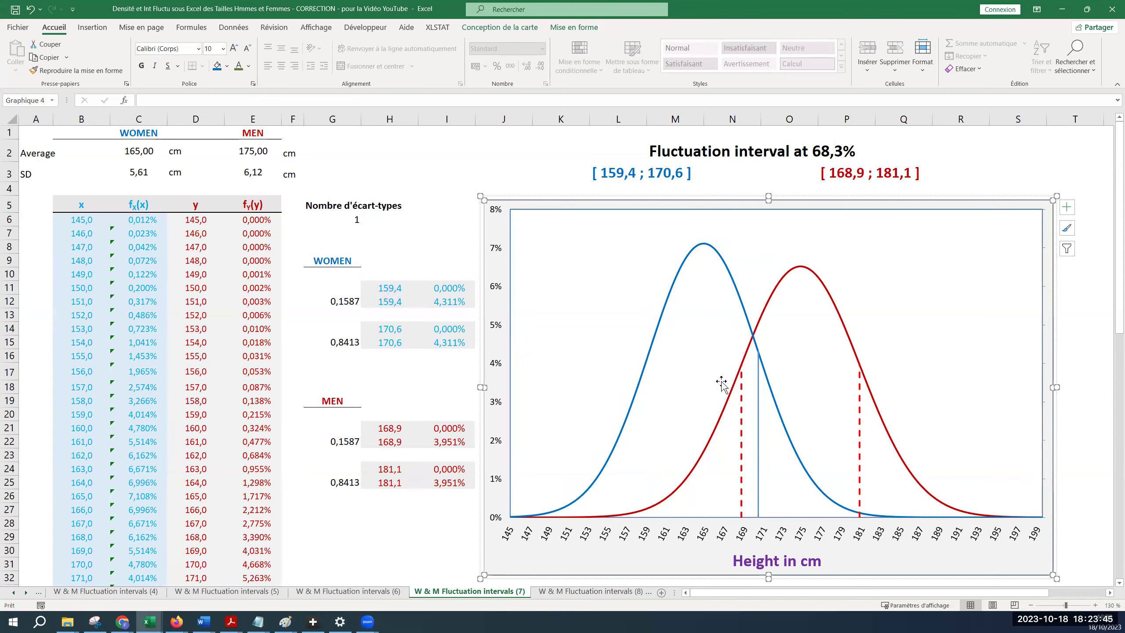
left_click(760, 381)
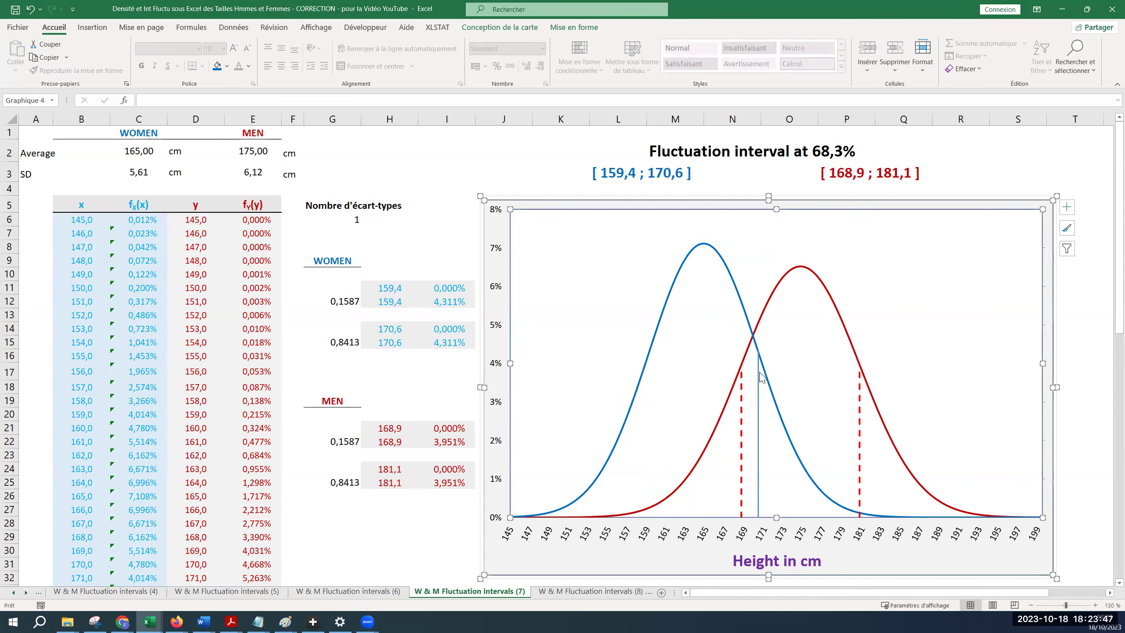
left_click(759, 373)
key("Delete")
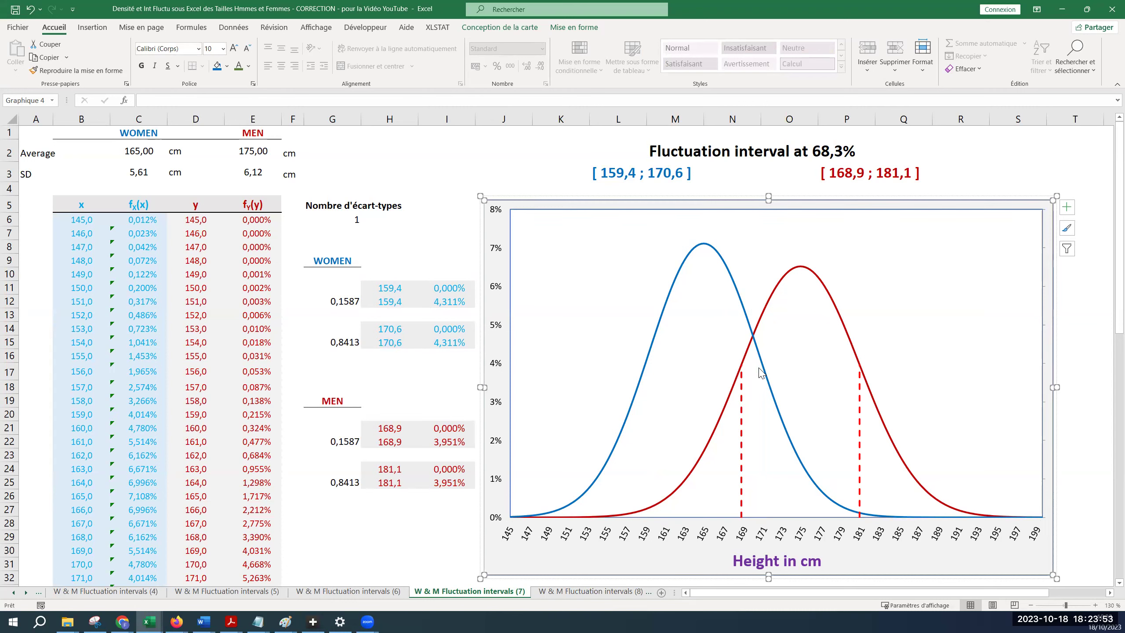
Add a new data series to the height chart and name it "Fluct. Int. Women"
left_click(354, 341)
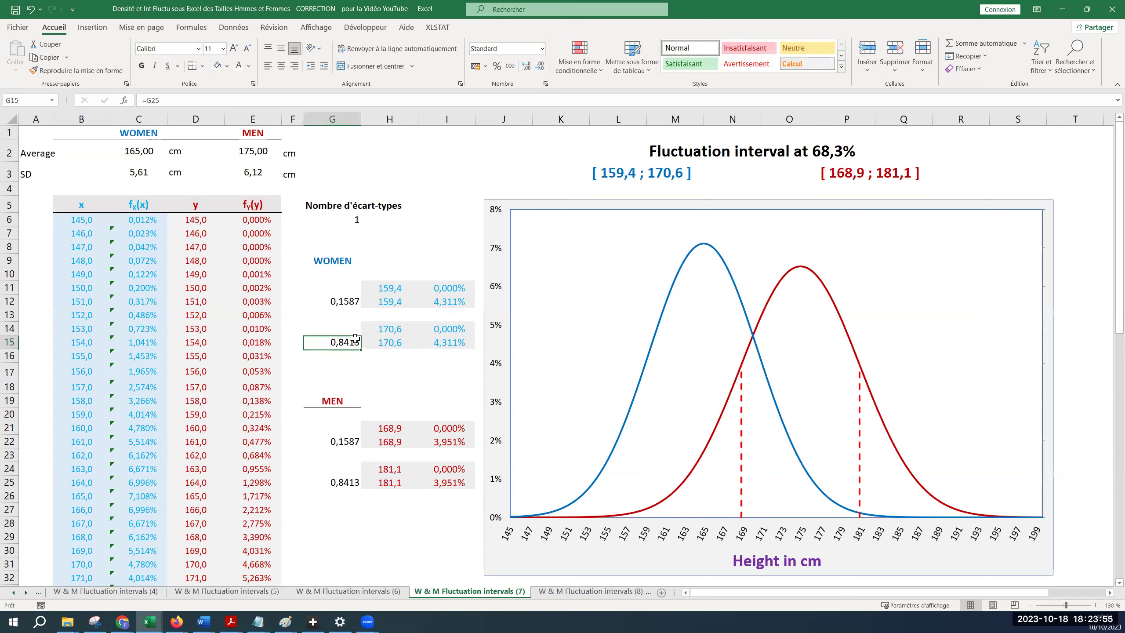
left_click(694, 317)
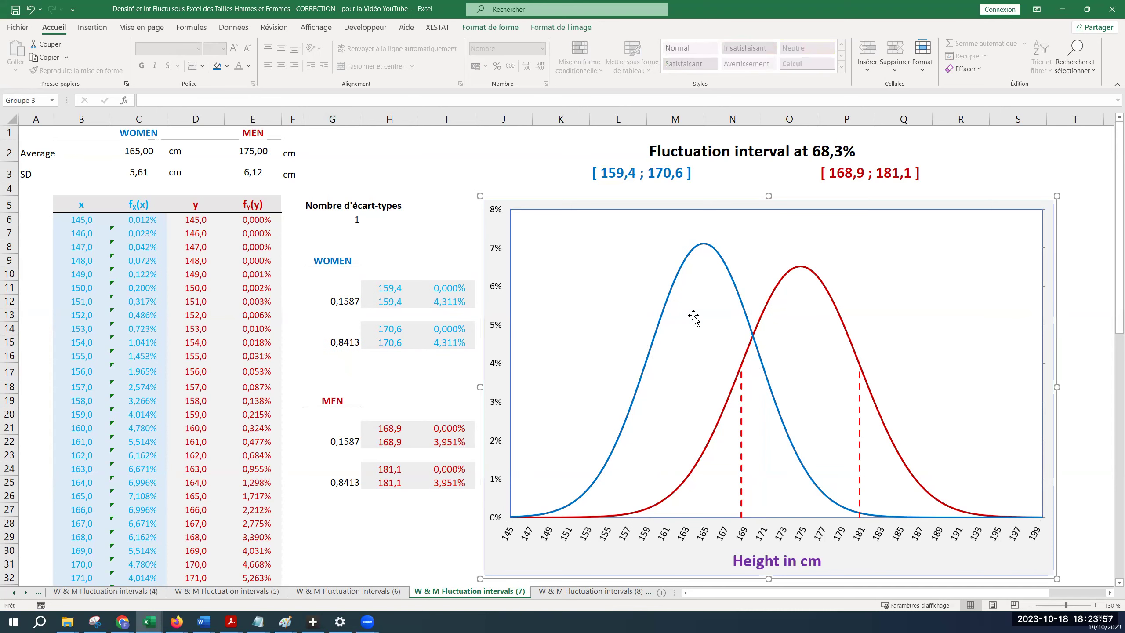
right_click(693, 316)
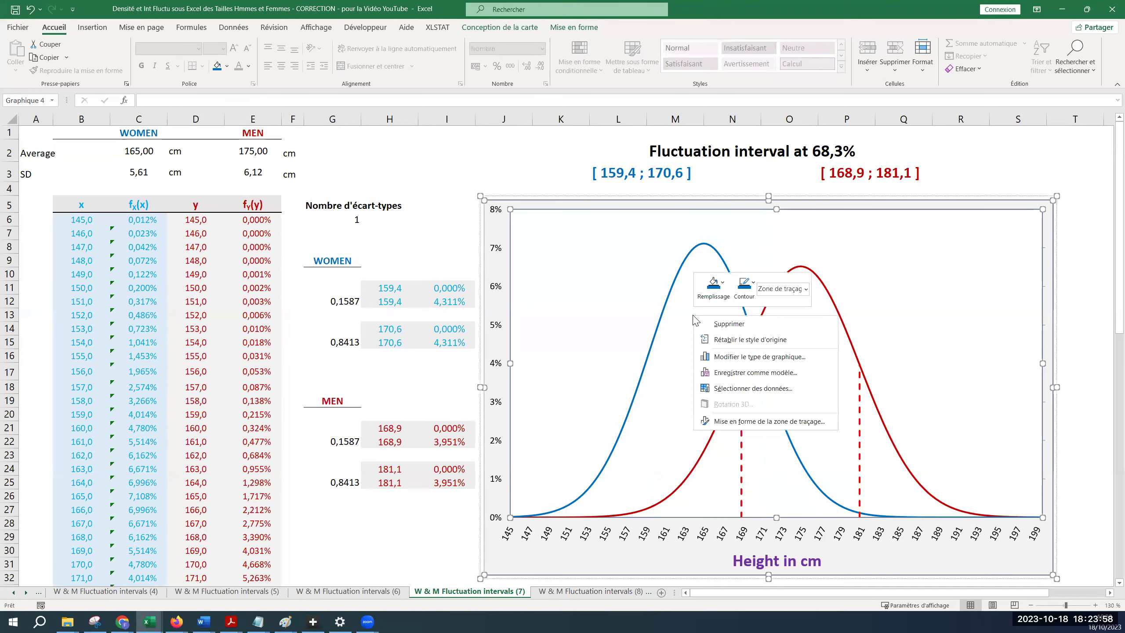
left_click(739, 388)
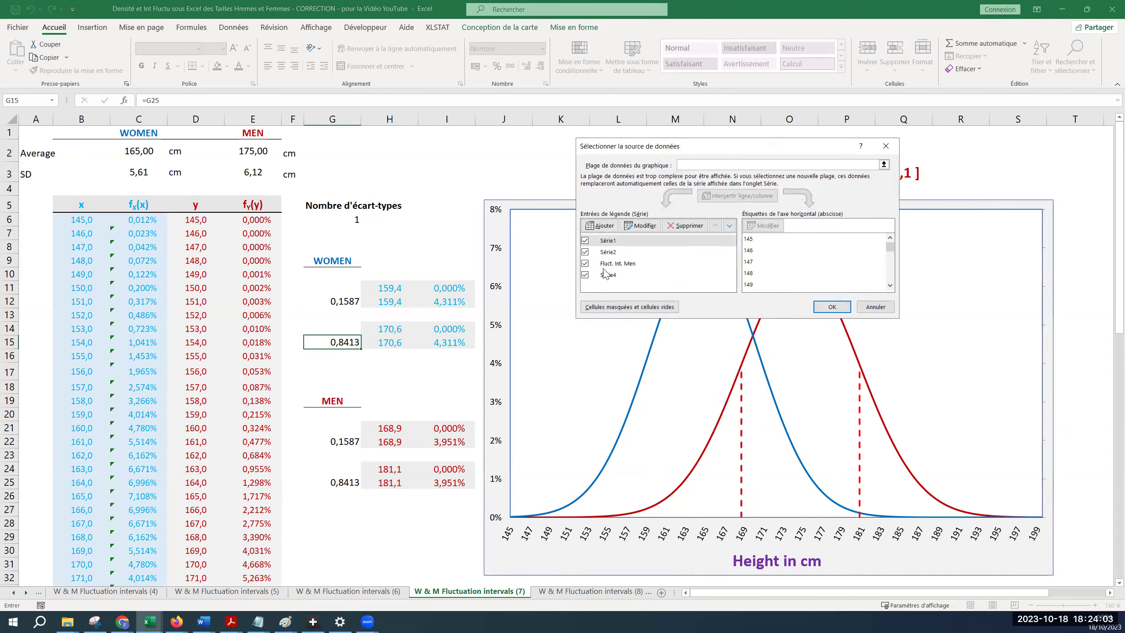
left_click(603, 227)
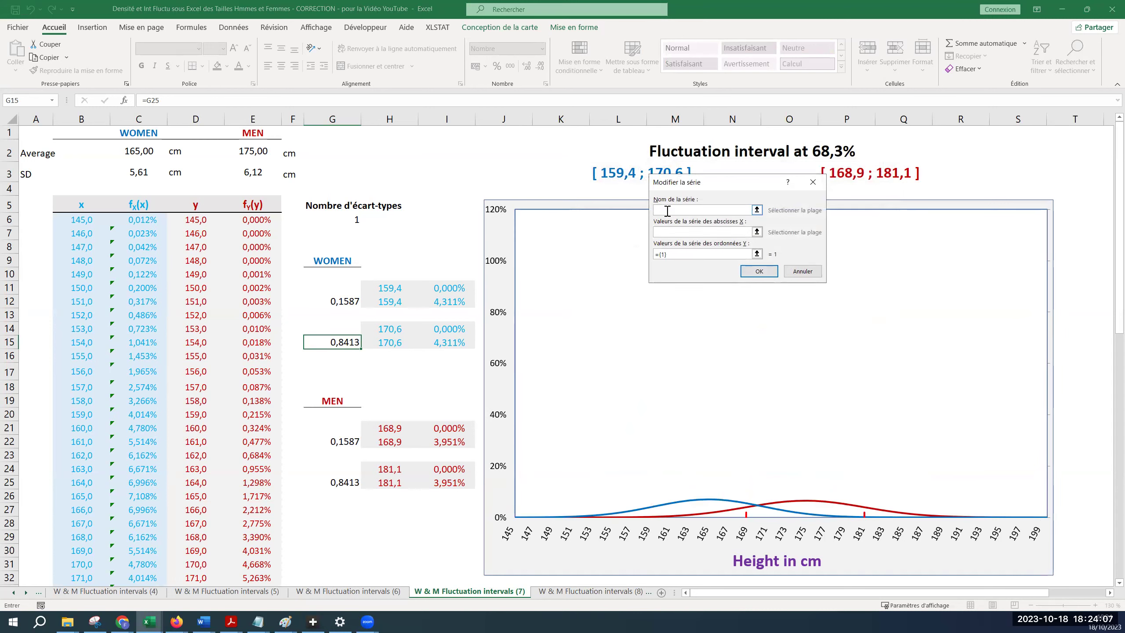
type("Fluct. Int. Women")
Assign I14:I15 as Y values and H14:H15 as X values of the "Fluct. Int. Women" series, and accept it
left_click(674, 256)
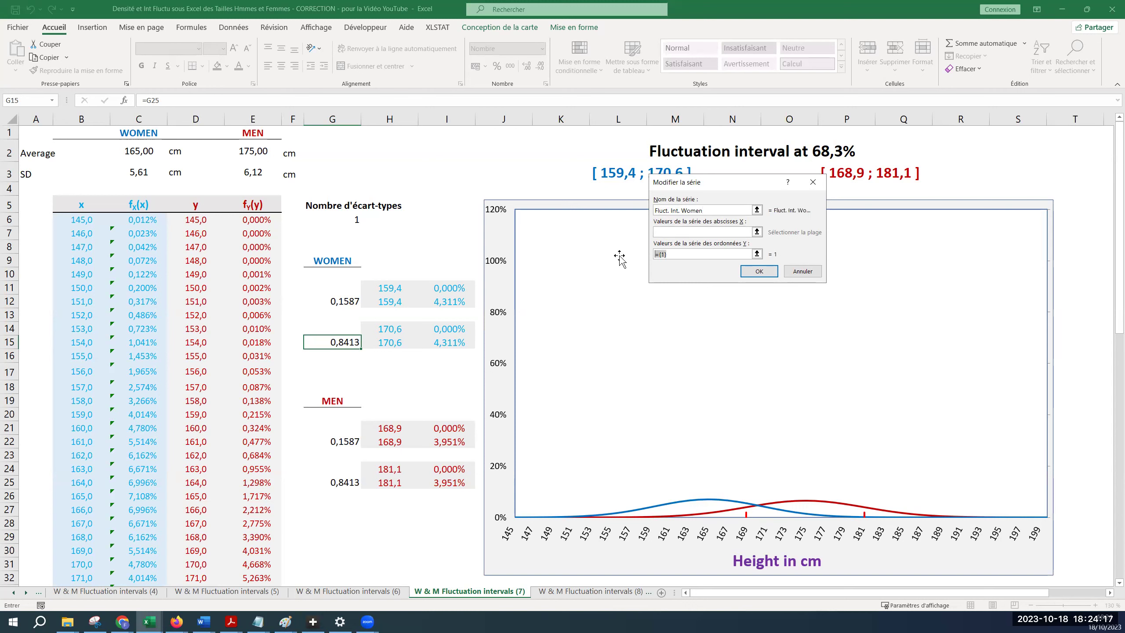
key("BackSpace")
left_click_drag(442, 328, 442, 345)
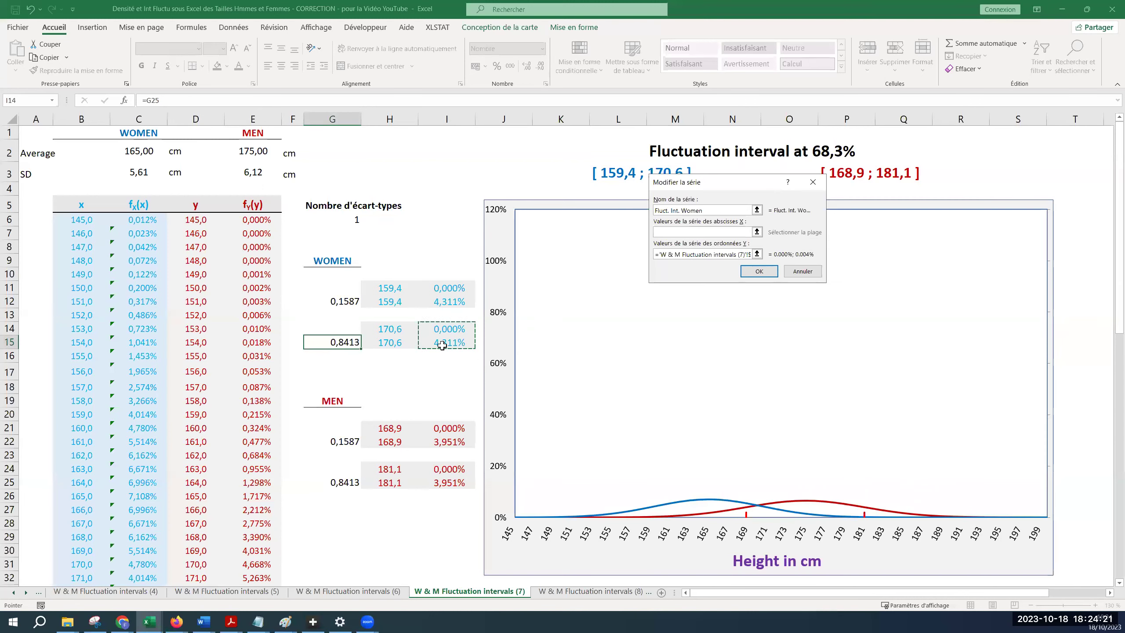
left_click(700, 232)
left_click_drag(393, 328, 393, 343)
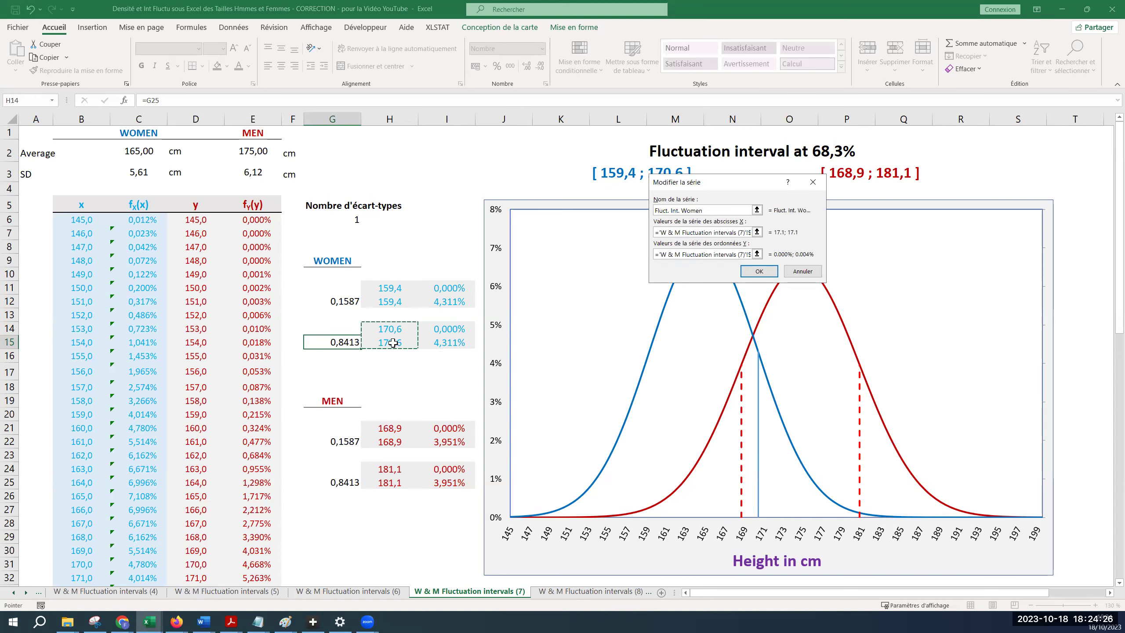
left_click(756, 275)
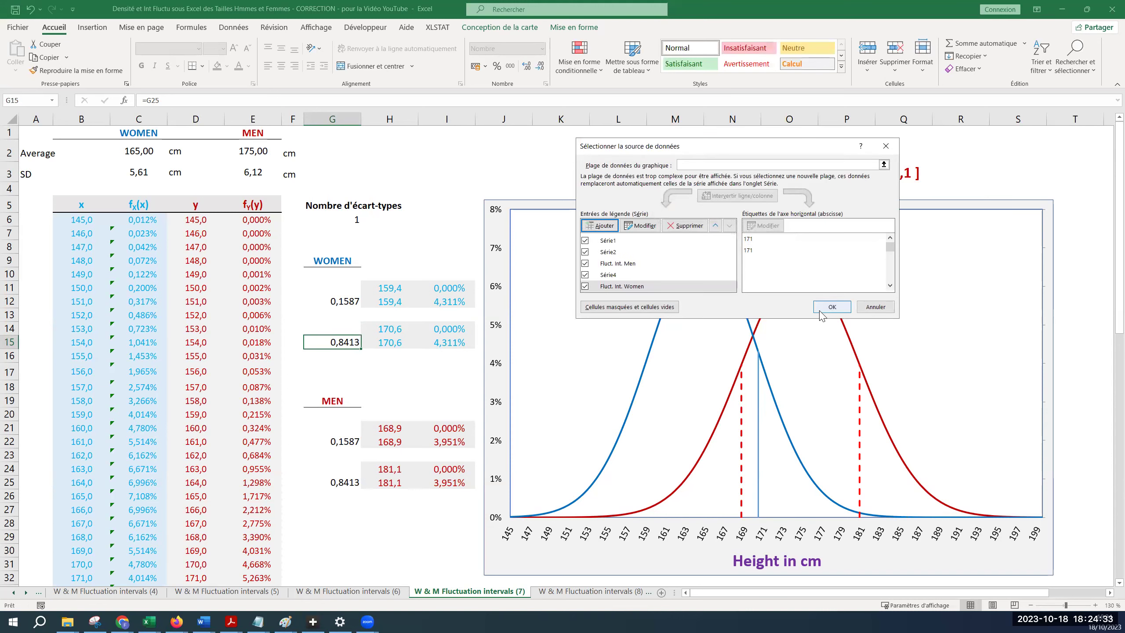
Add another unnamed chart series with Y values I11:I12 and X values H11:H12, and accept the chart's data source
left_click(605, 226)
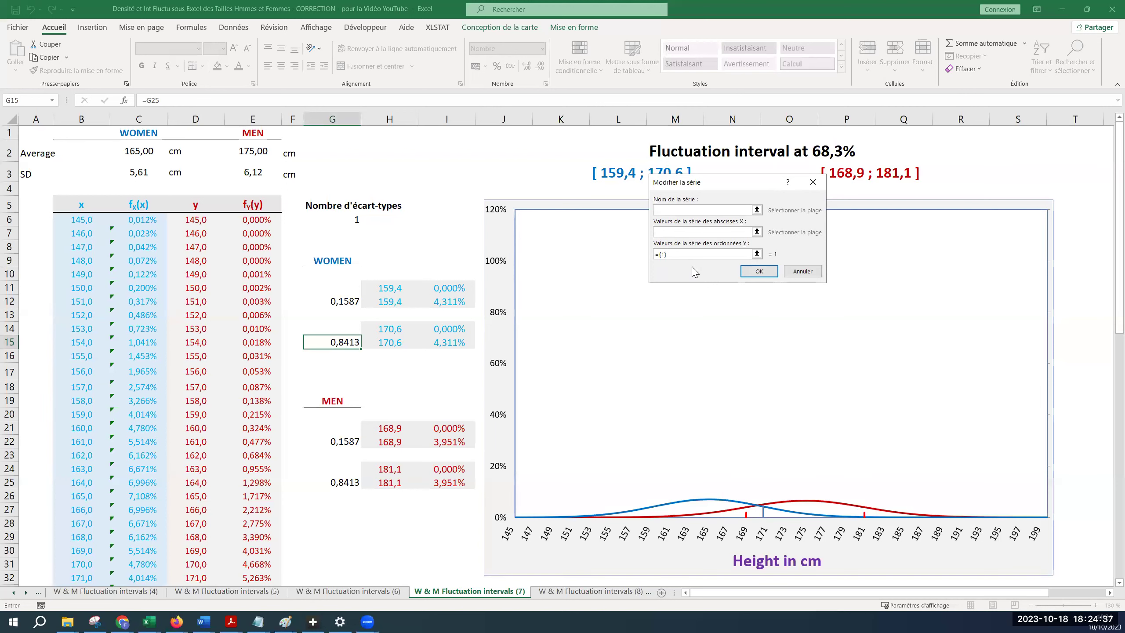
left_click_drag(690, 255, 637, 257)
key("BackSpace")
left_click_drag(455, 304, 387, 288)
left_click(671, 231)
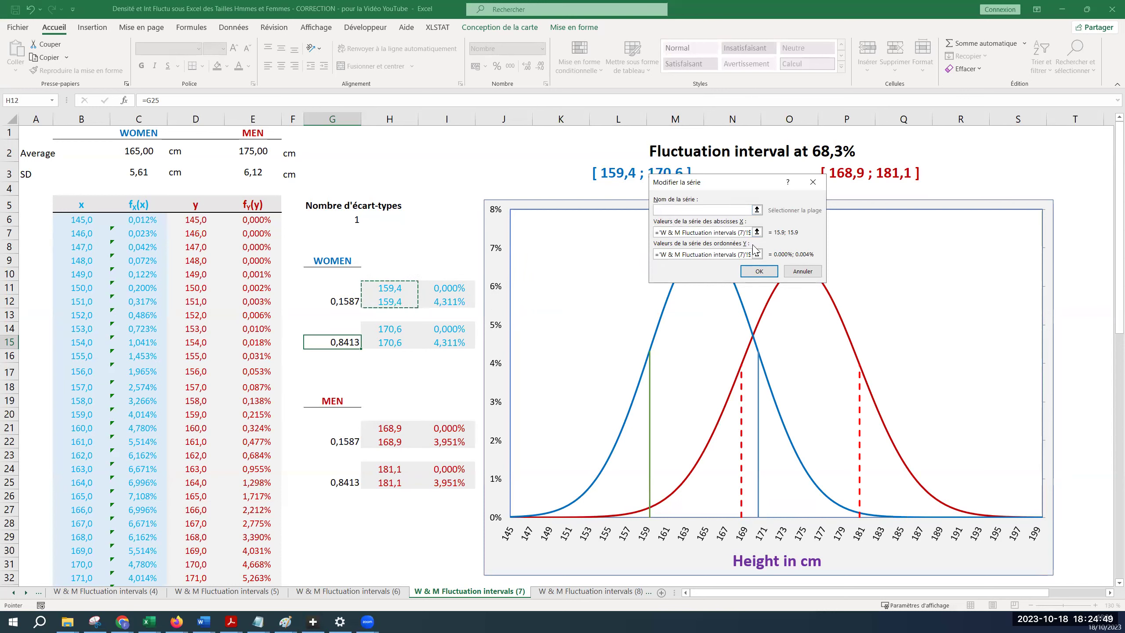
left_click(762, 272)
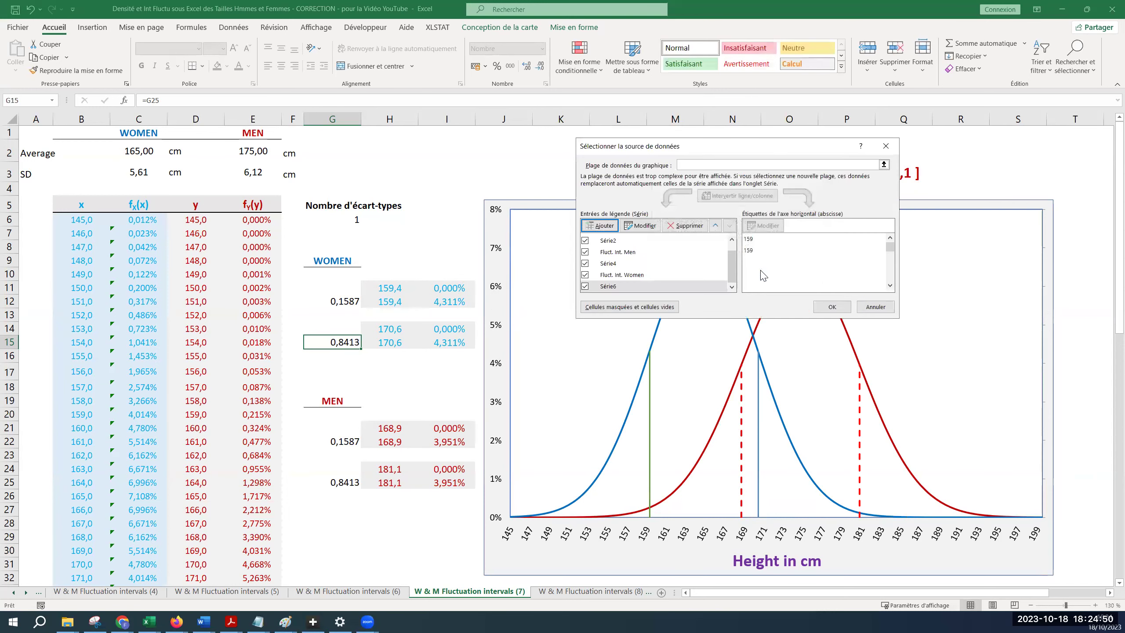
left_click(827, 306)
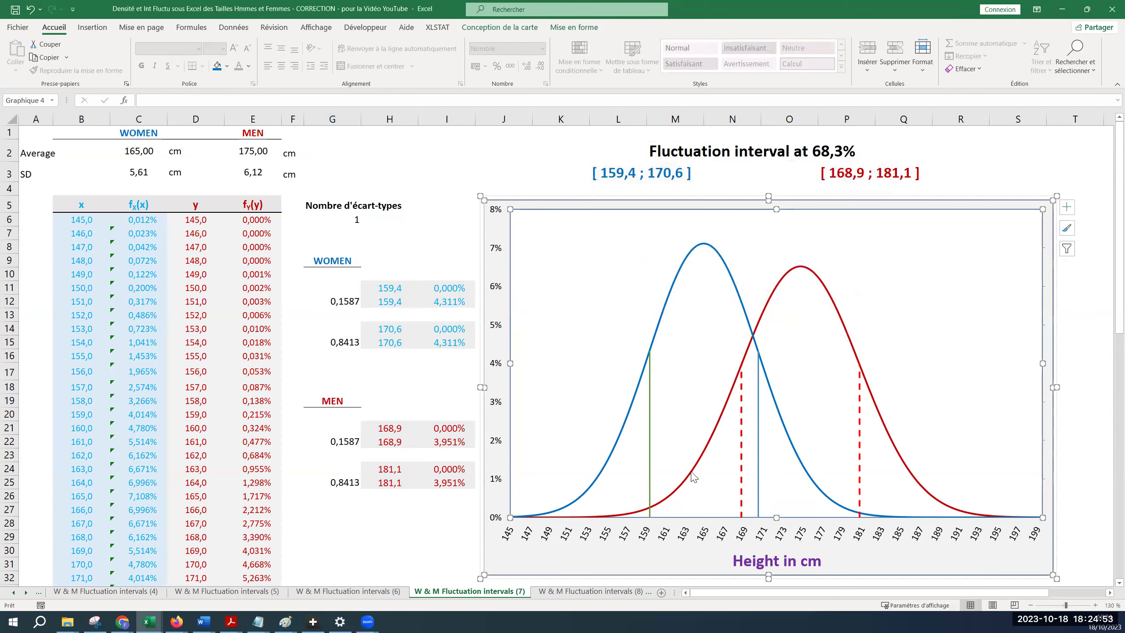
Format the women's lower-limit vertical line, based on H11:I12, as a dashed line in standard light blue
left_click(650, 404)
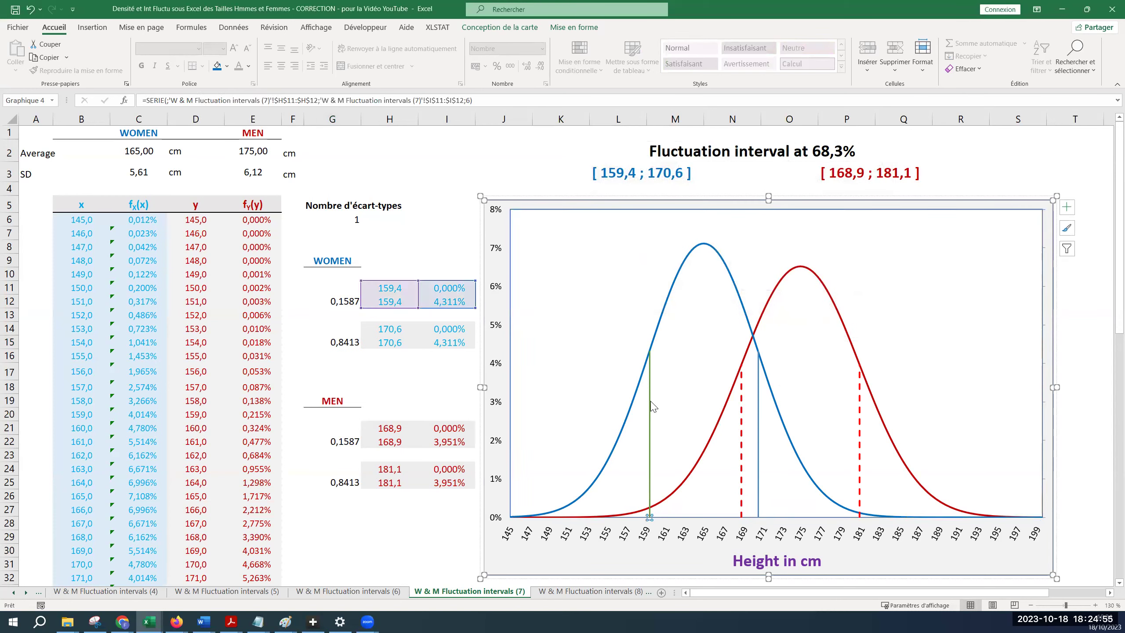
right_click(650, 402)
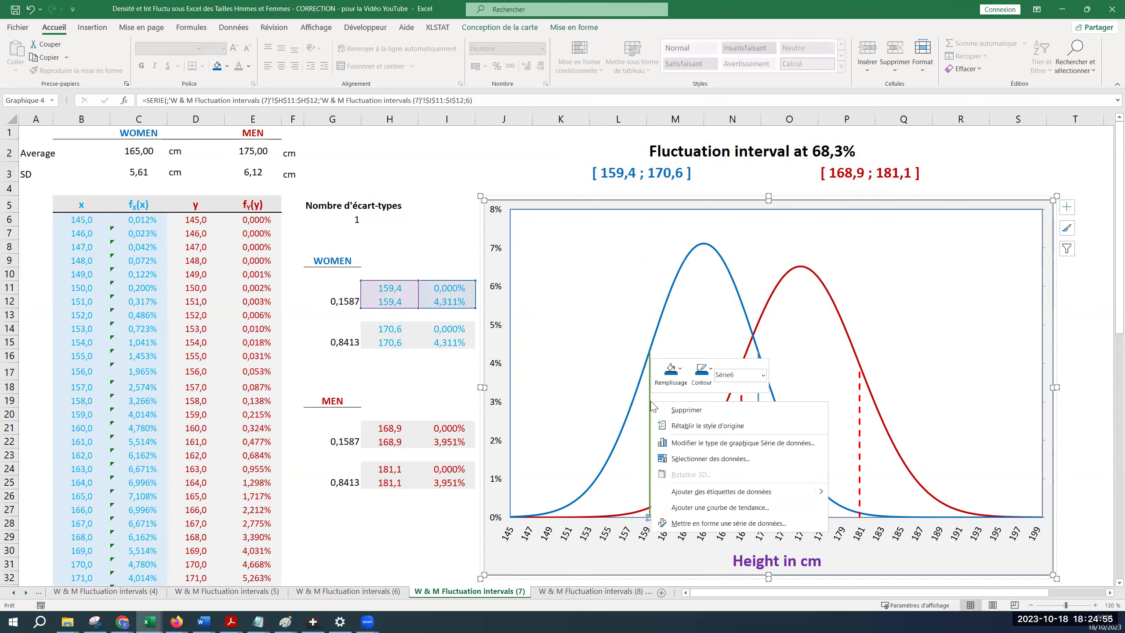
left_click(709, 523)
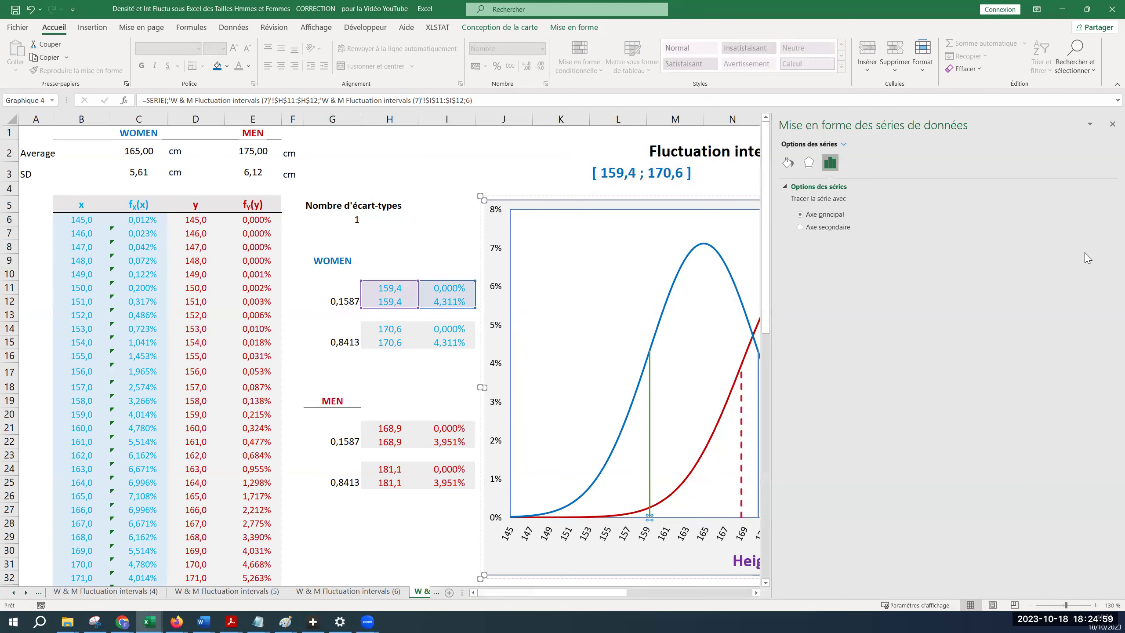
left_click(791, 162)
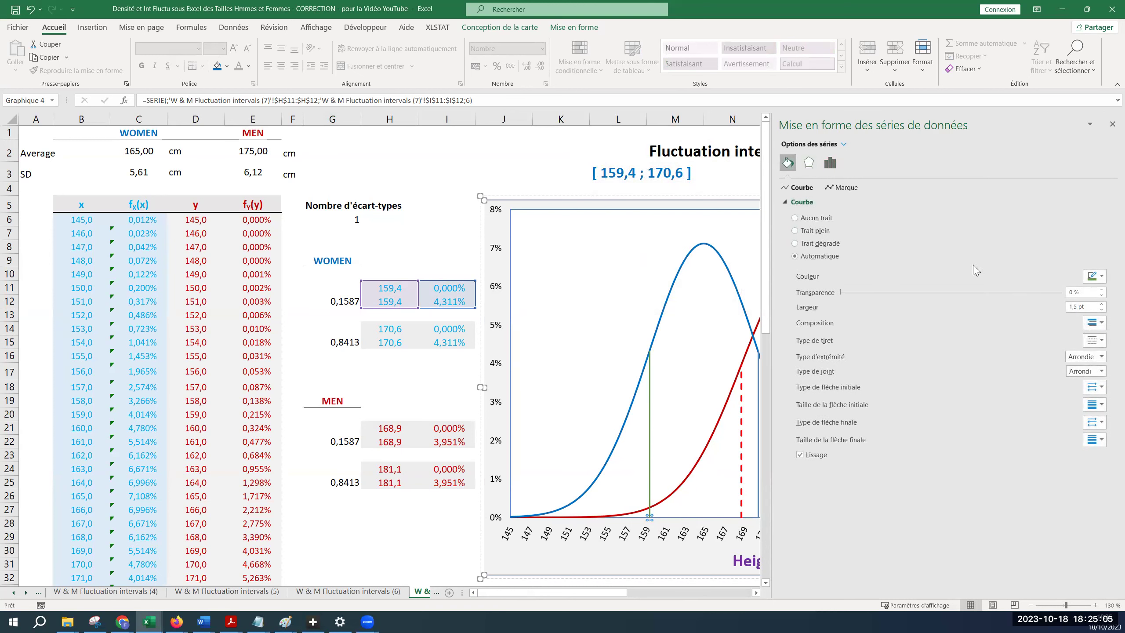
left_click(1102, 278)
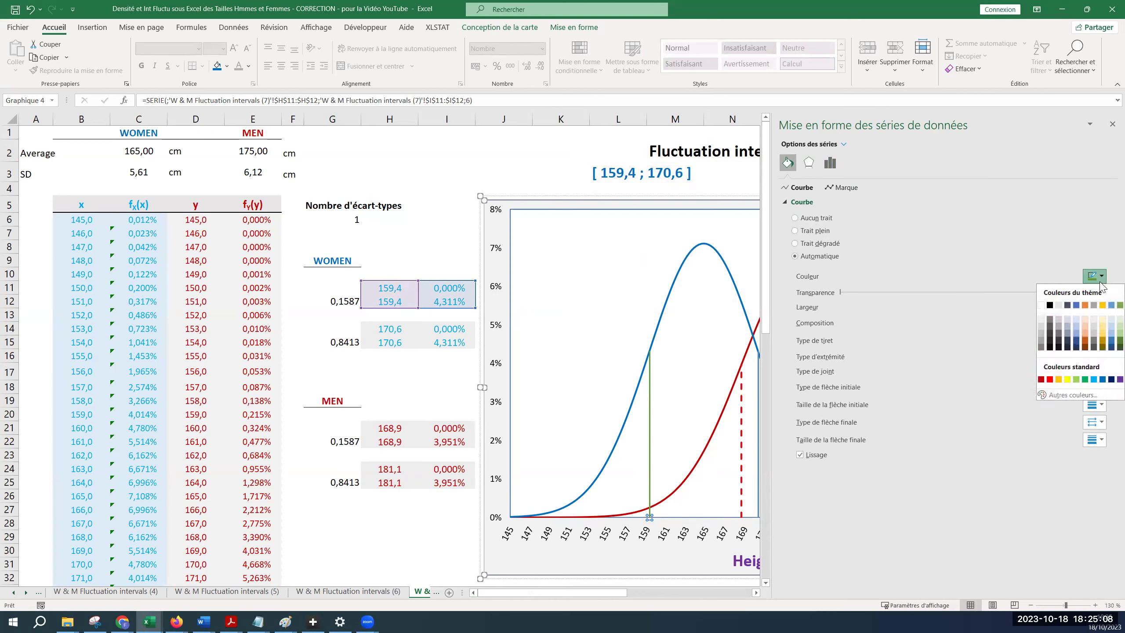
left_click(1093, 380)
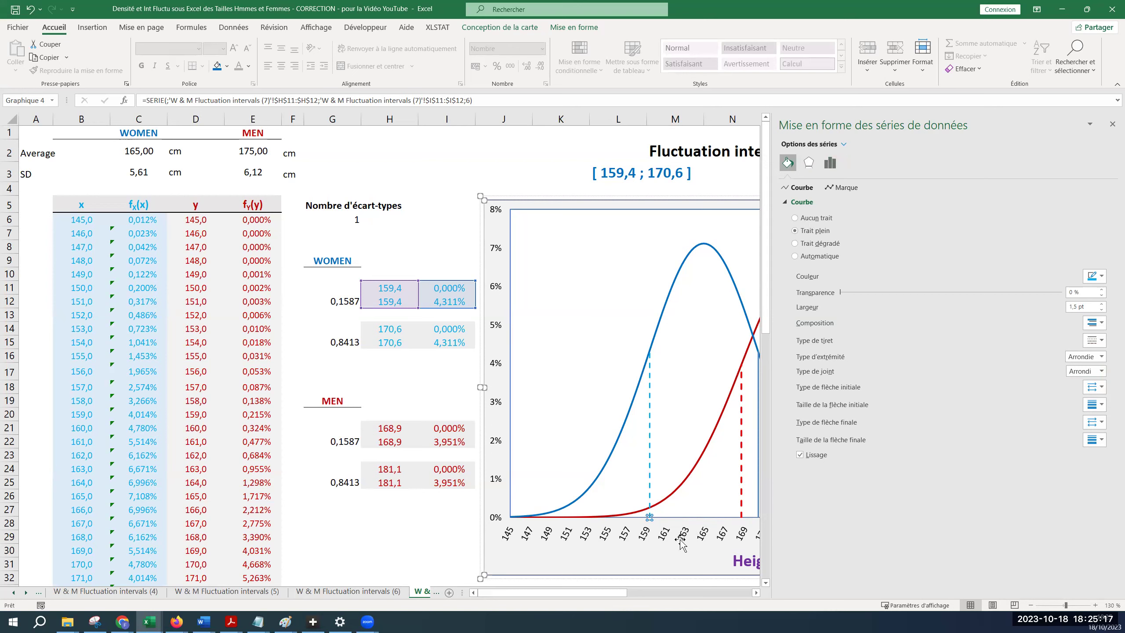
Format the women's upper-limit vertical line, based on H14:I15, as a dashed line and close the formatting options
scroll(611, 592, "right", 5)
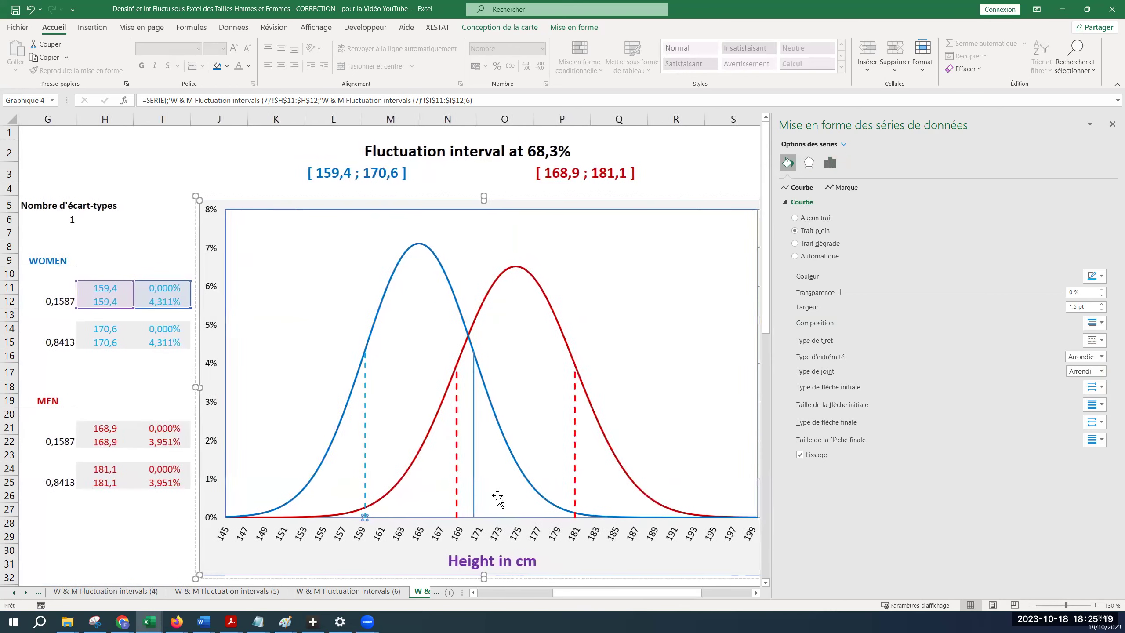
left_click(474, 434)
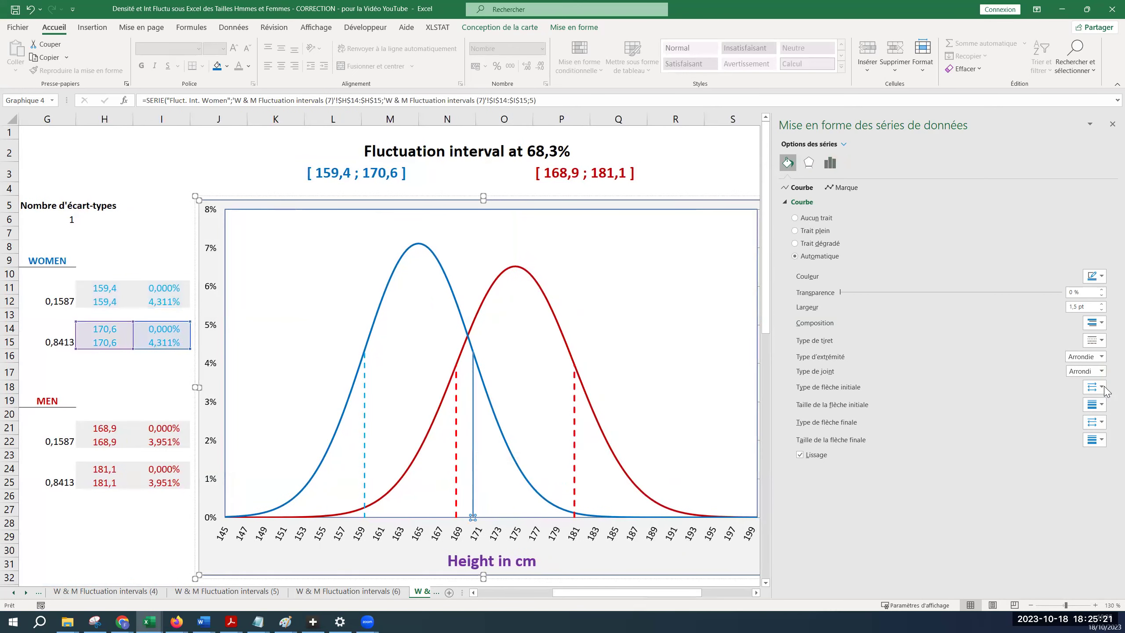
left_click(1093, 340)
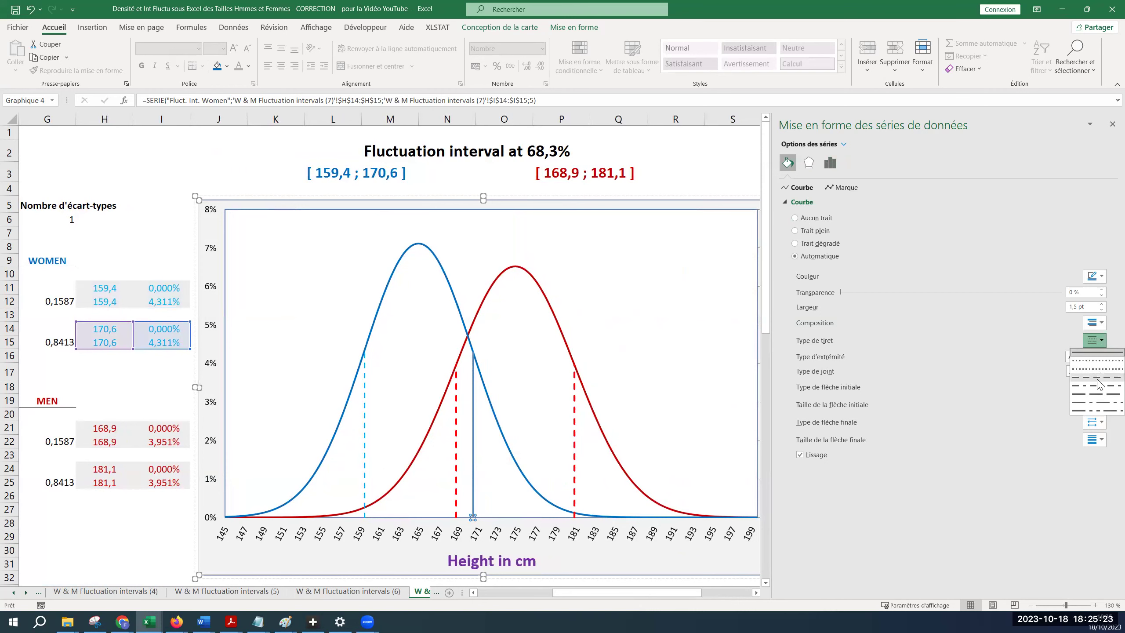
left_click(1094, 385)
left_click(720, 333)
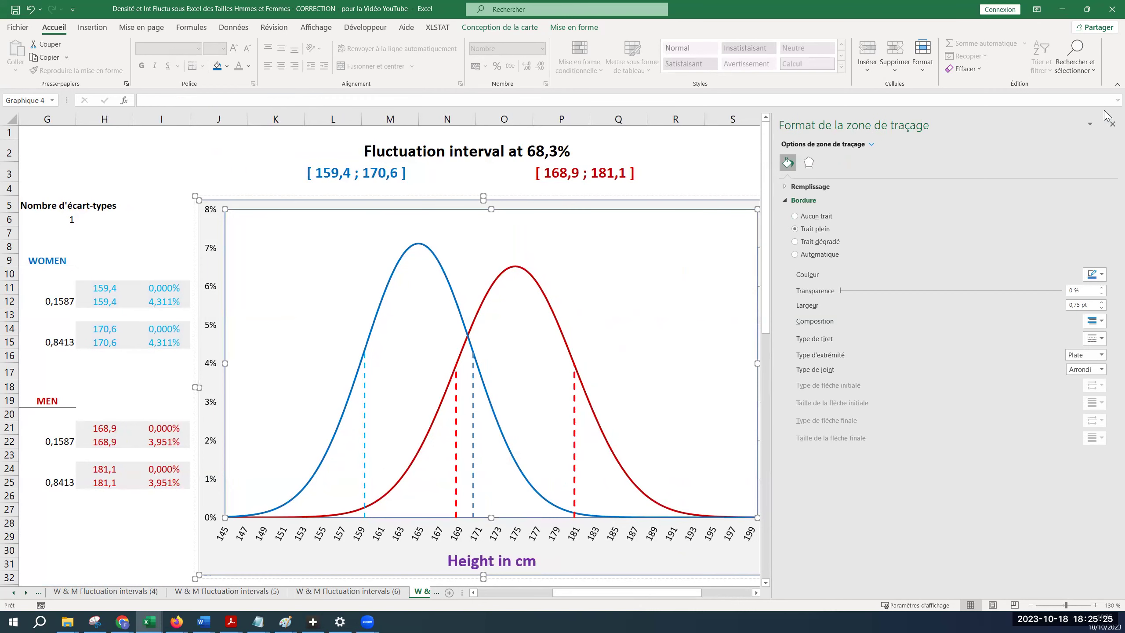
left_click(1111, 124)
left_click(726, 159)
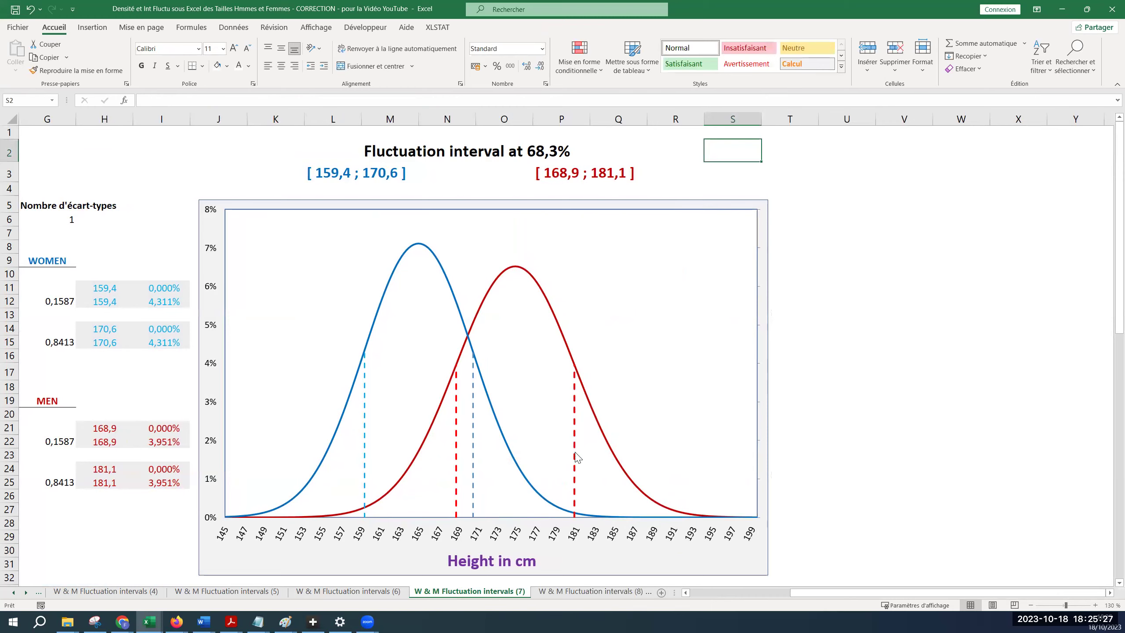
Set the number of standard deviations in G6 to 2 to update the fluctuation intervals
left_click_drag(826, 592, 682, 596)
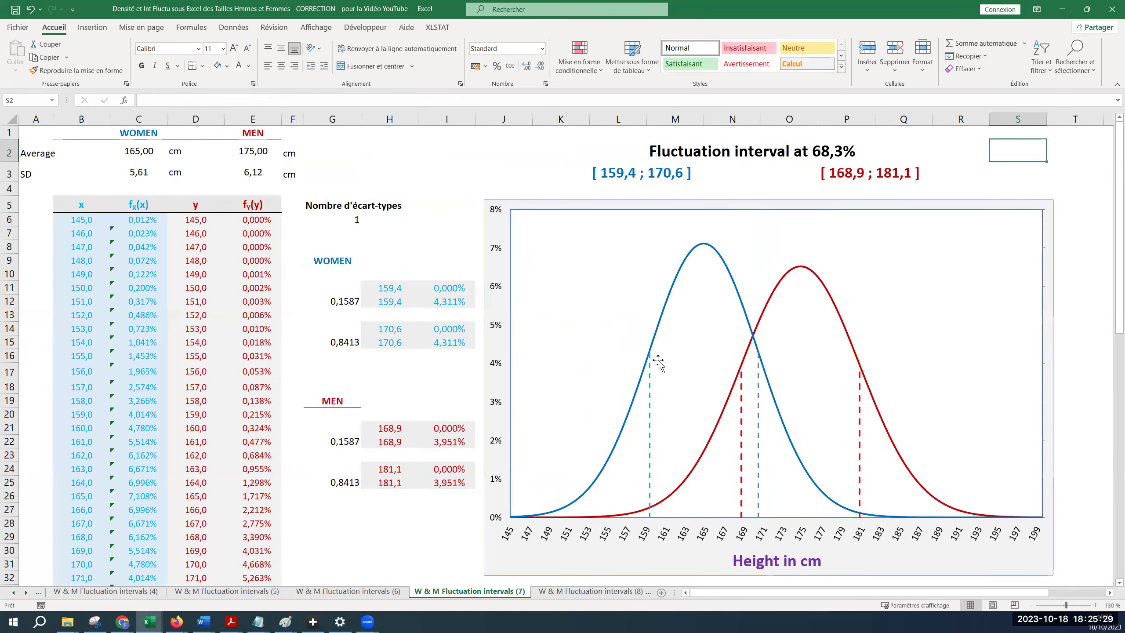
left_click(436, 374)
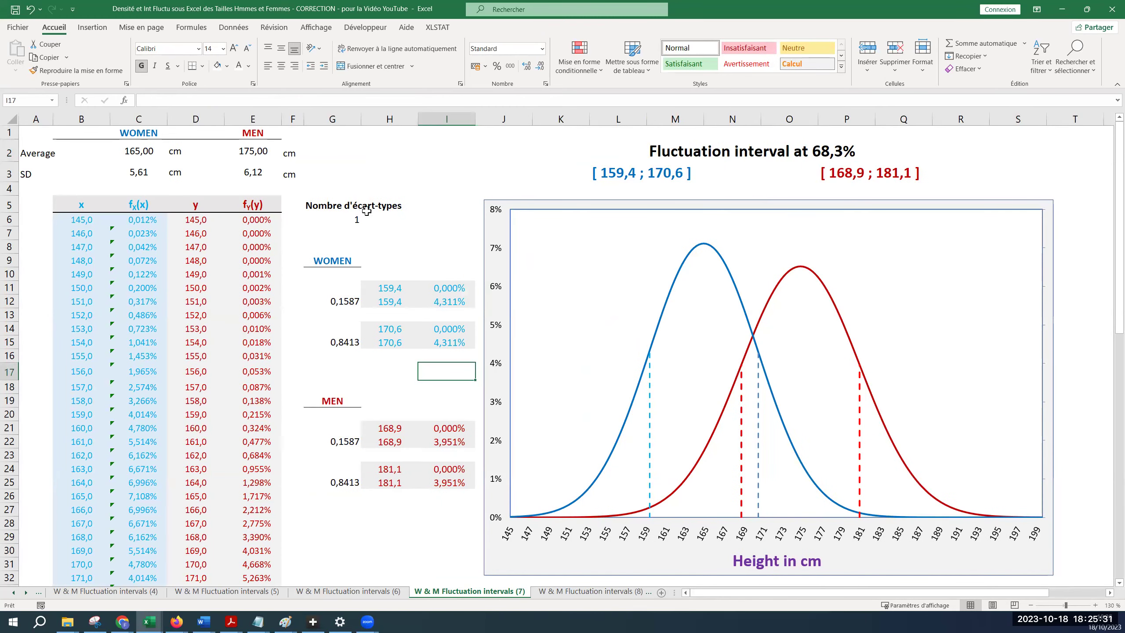
left_click(352, 222)
type("2")
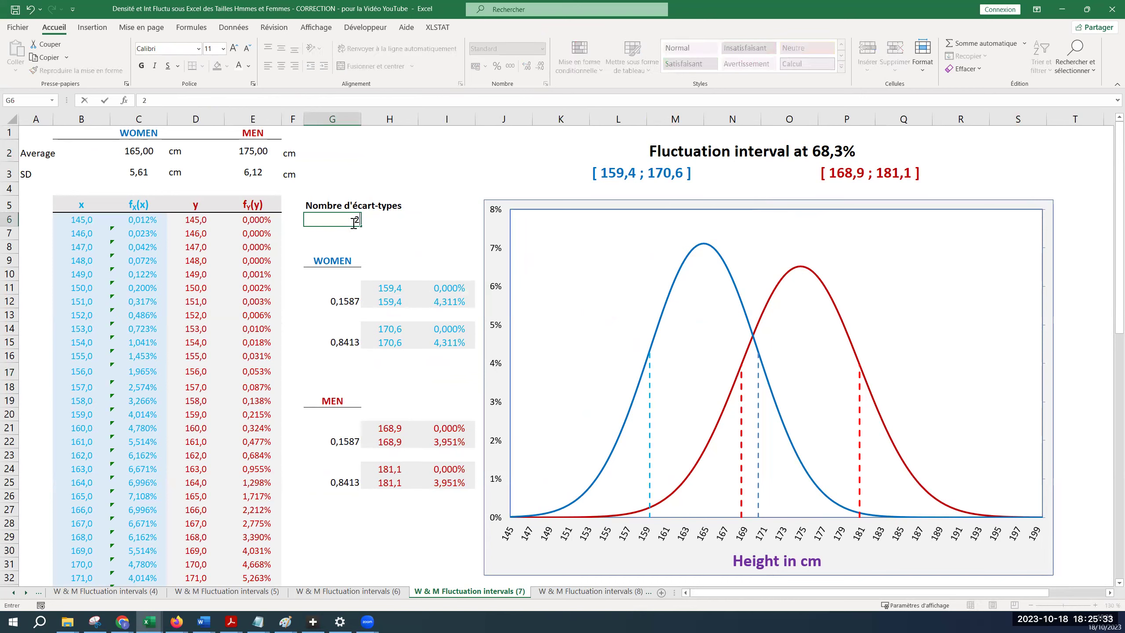
key("Return")
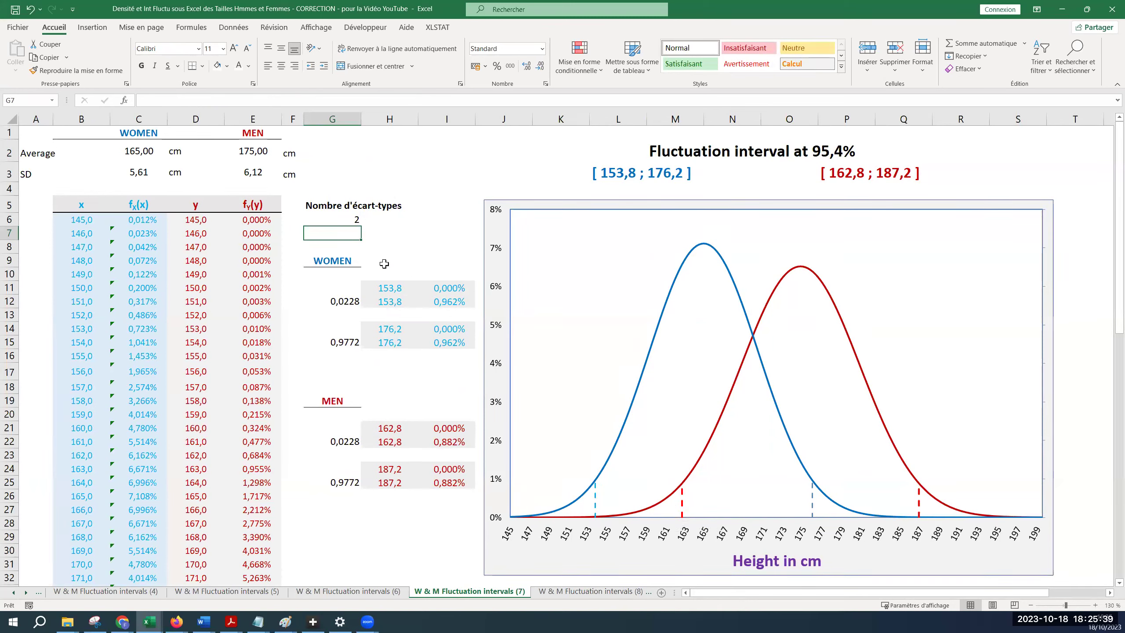
Go back to the workbook's first sheet, "Heights dist. in general", to view the reference height distributions
scroll(64, 592, "up", 8)
left_click(65, 593)
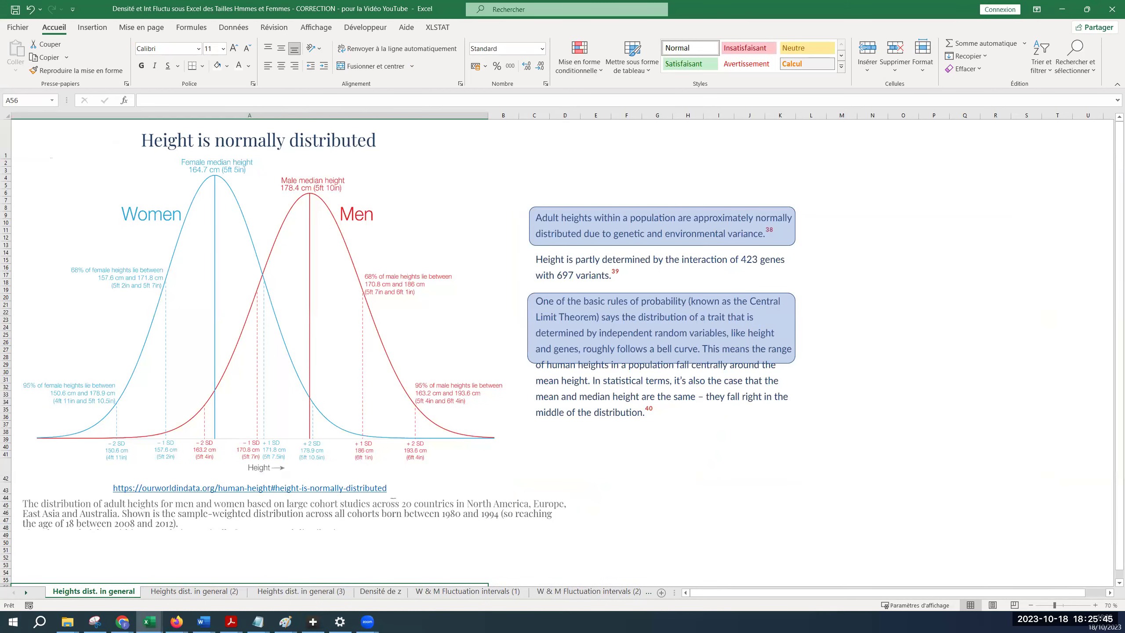